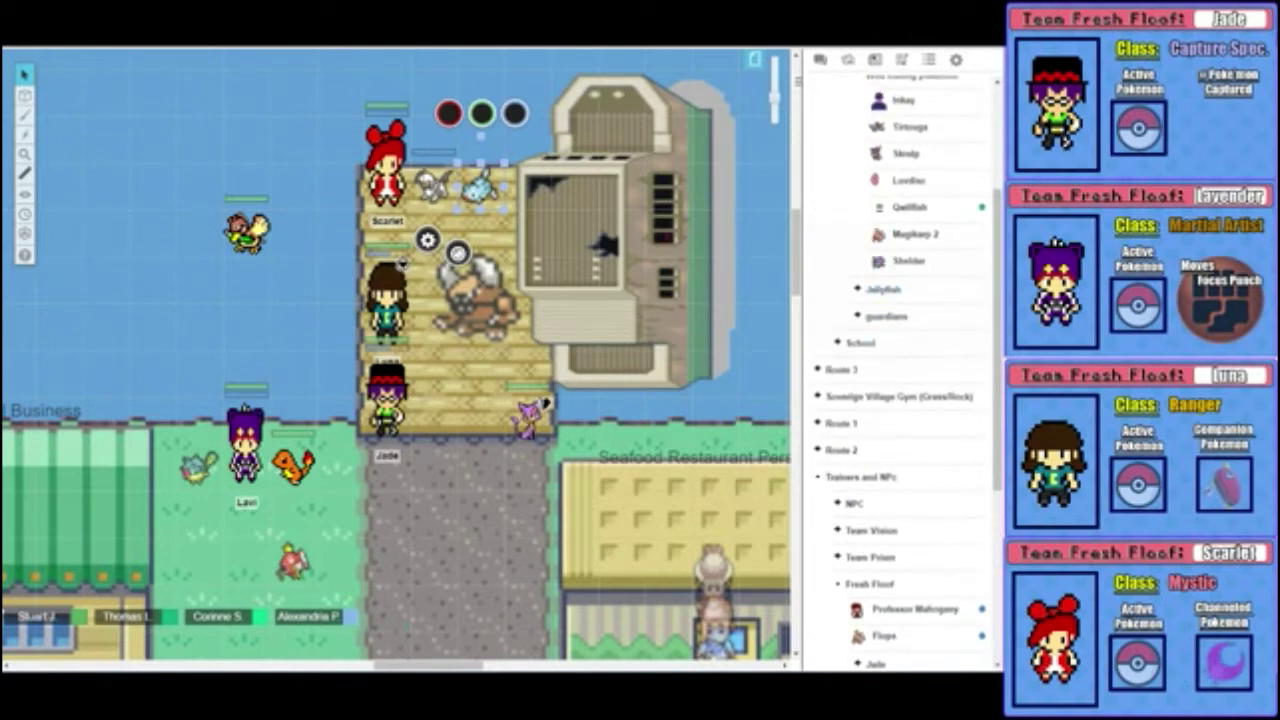
pyautogui.moveTo(910, 207); pyautogui.dragTo(905, 461)
# Step: Move Qwilfish from Scarlet's folder into Lavi's journal folder, then check the chat log
pyautogui.click(874, 329)
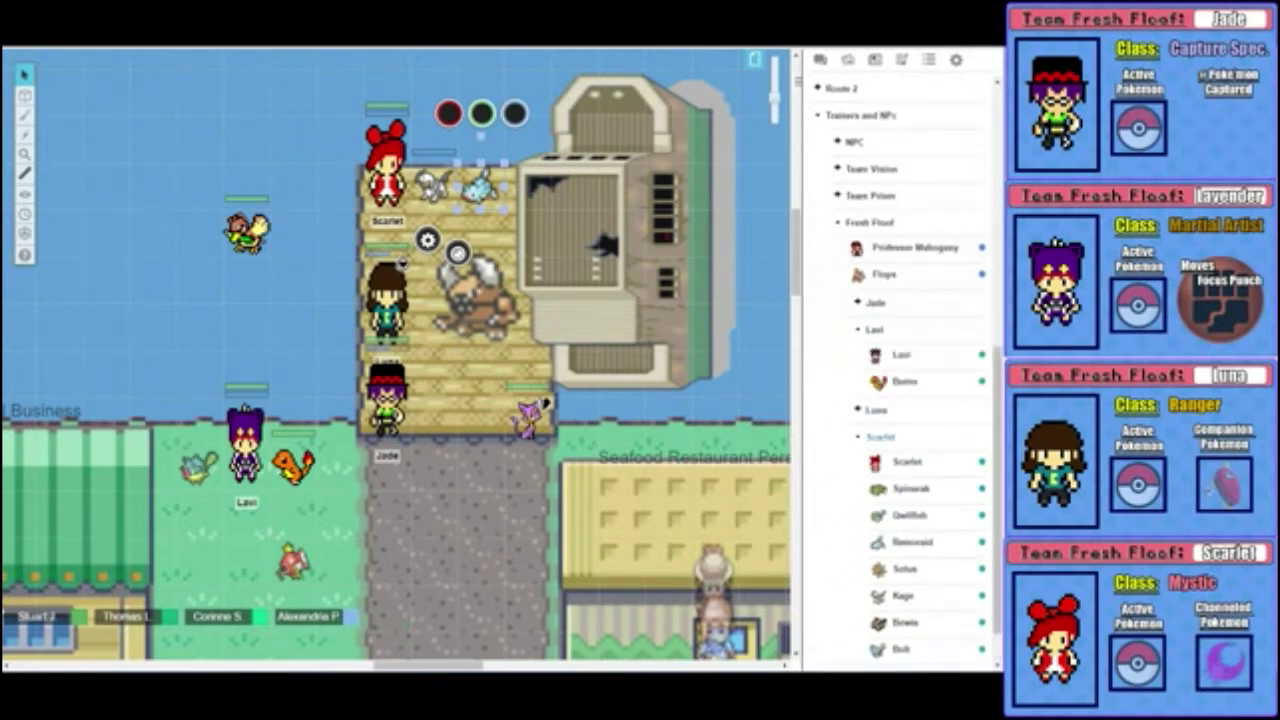
pyautogui.scroll(-1, 900, 440)
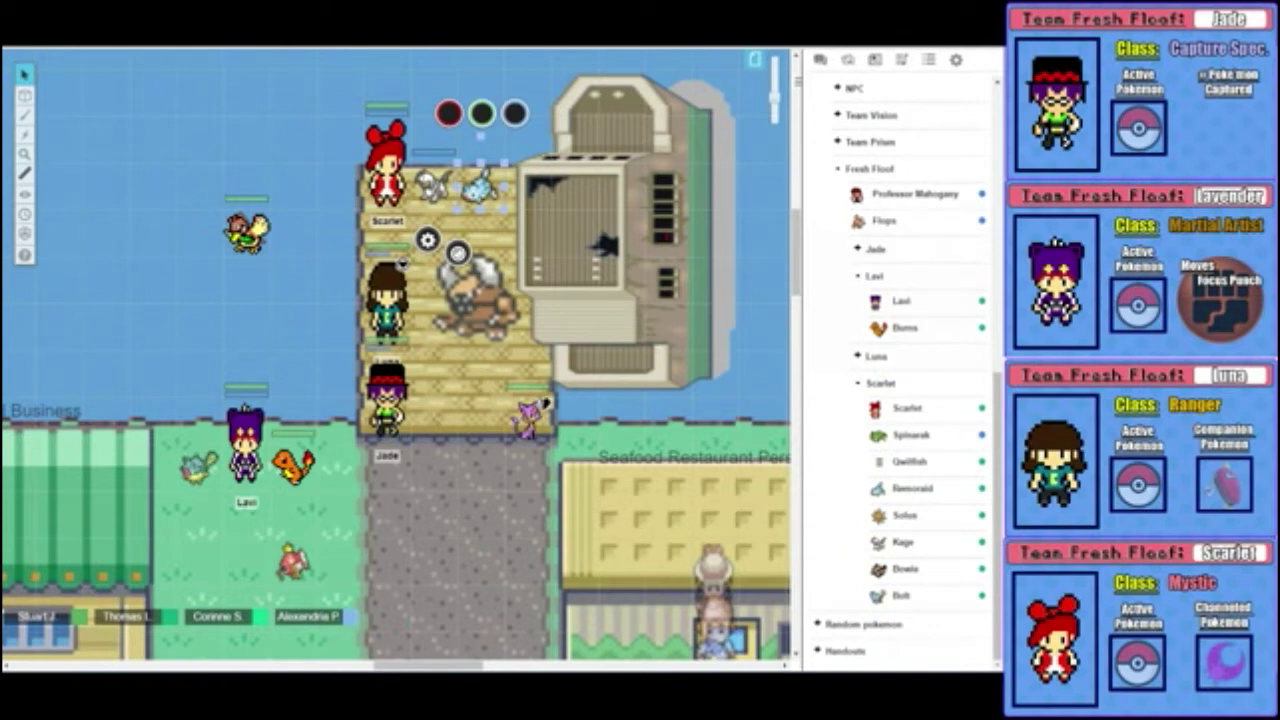
pyautogui.moveTo(910, 461); pyautogui.dragTo(905, 327)
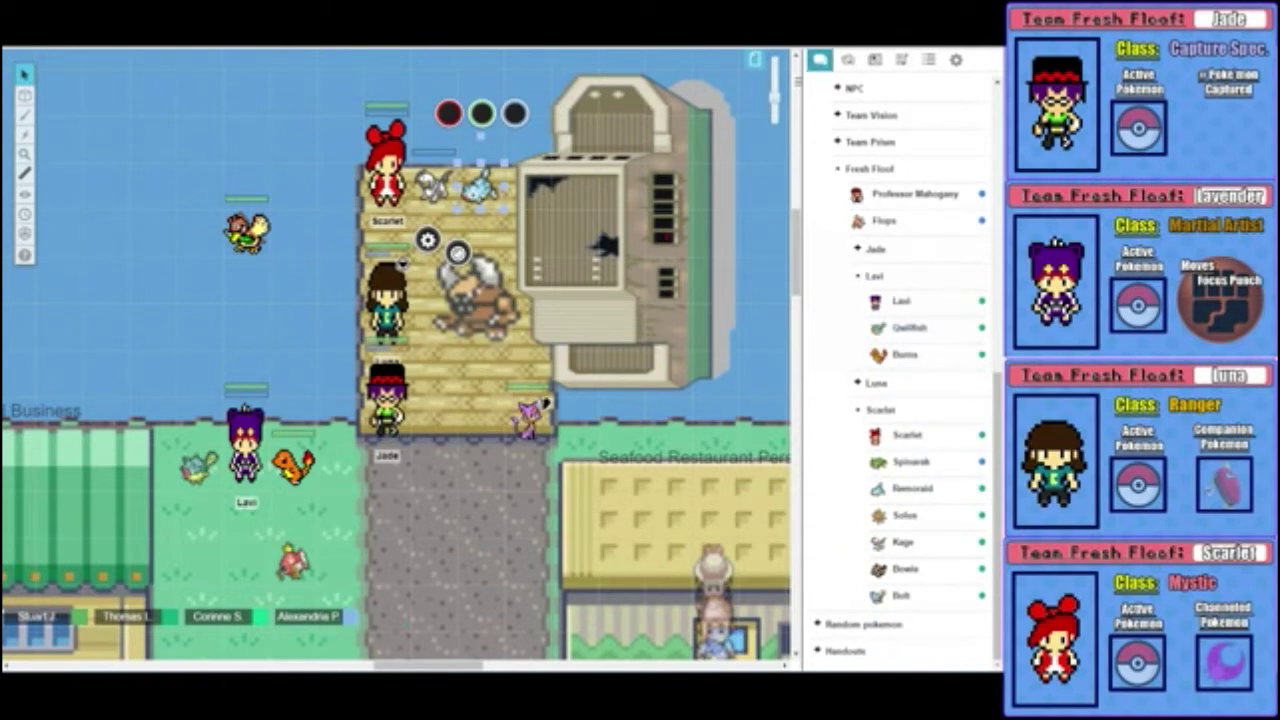
pyautogui.click(820, 59)
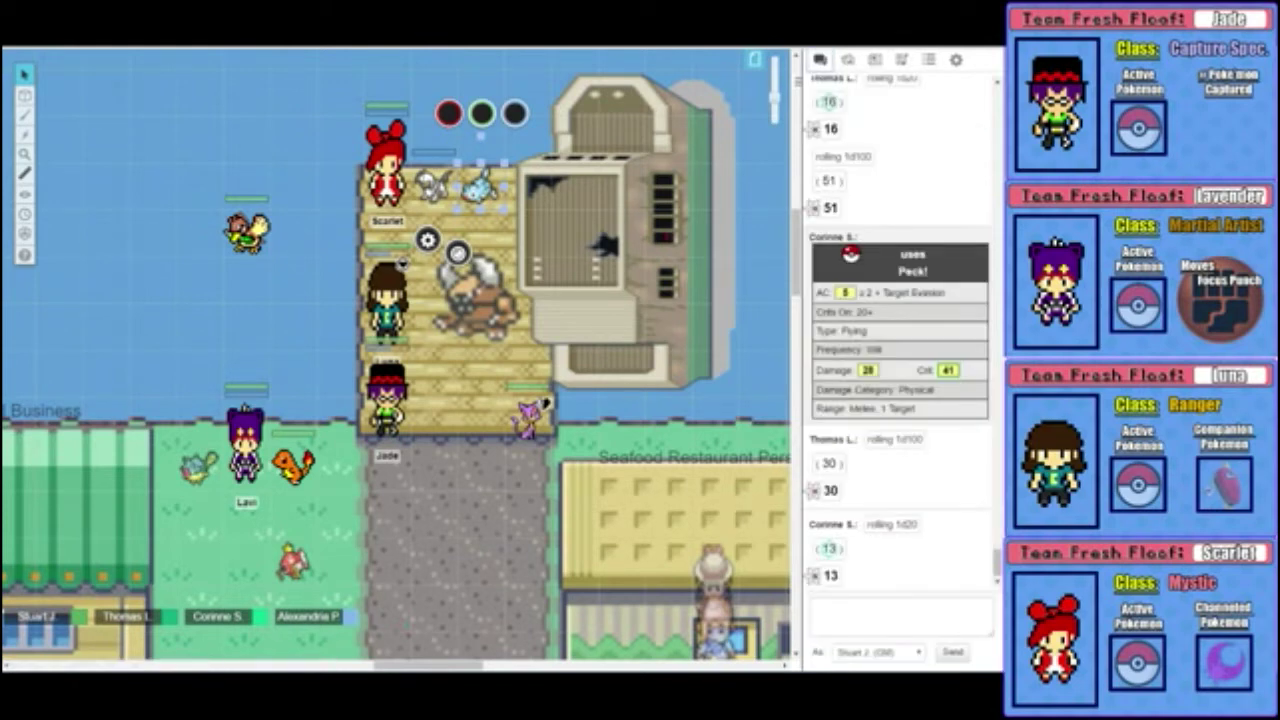
# Step: Browse the Art Library, return to the Journal, and drop a Luvdisc token onto the water
pyautogui.click(847, 59)
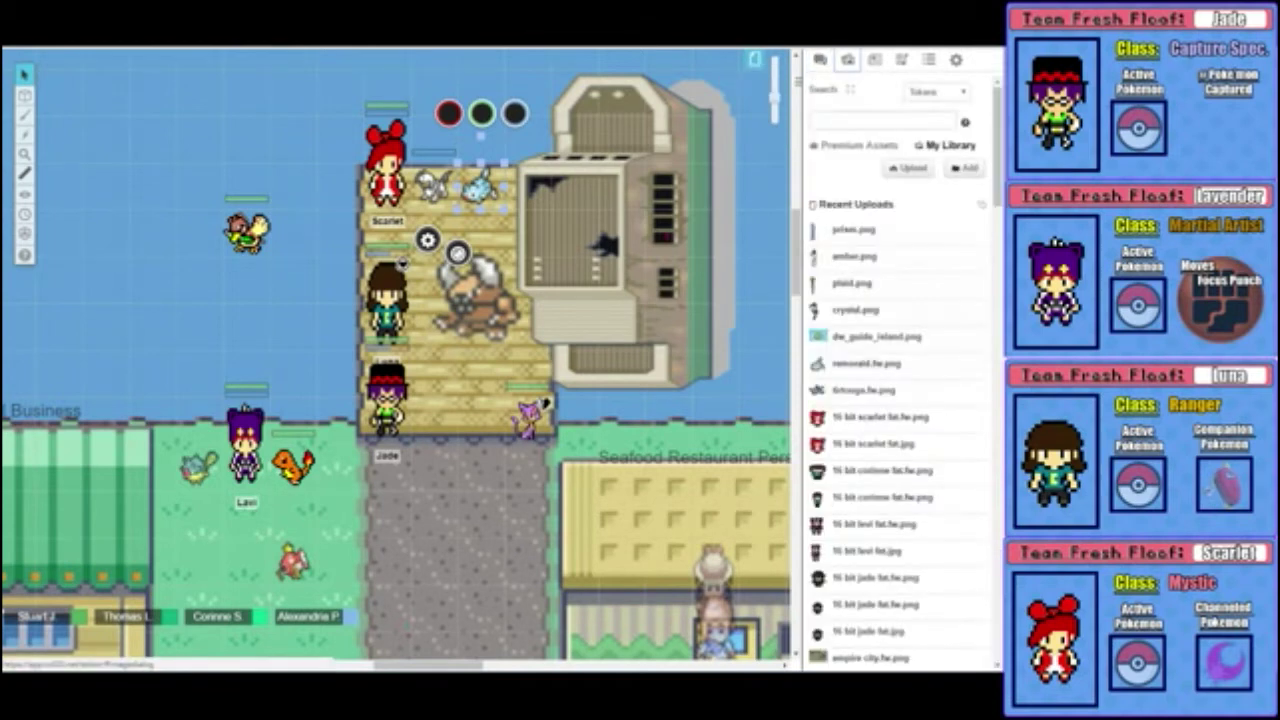
pyautogui.click(874, 59)
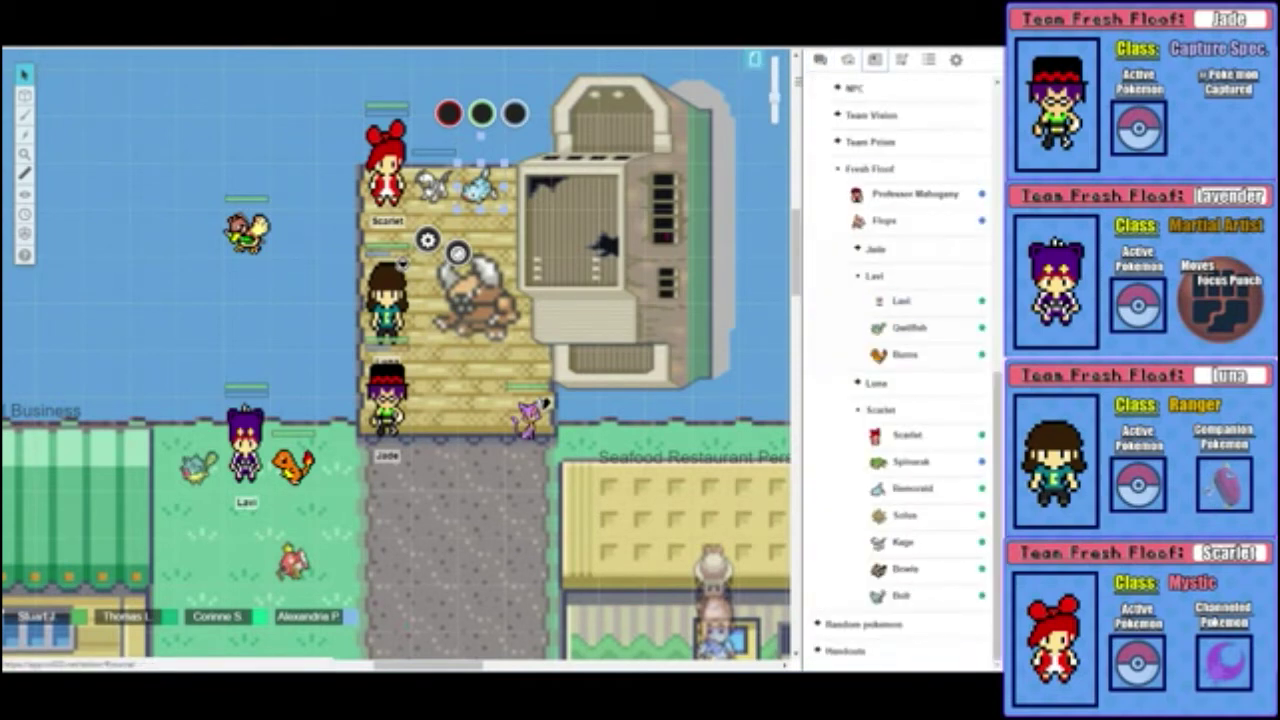
pyautogui.scroll(-5, 890, 330)
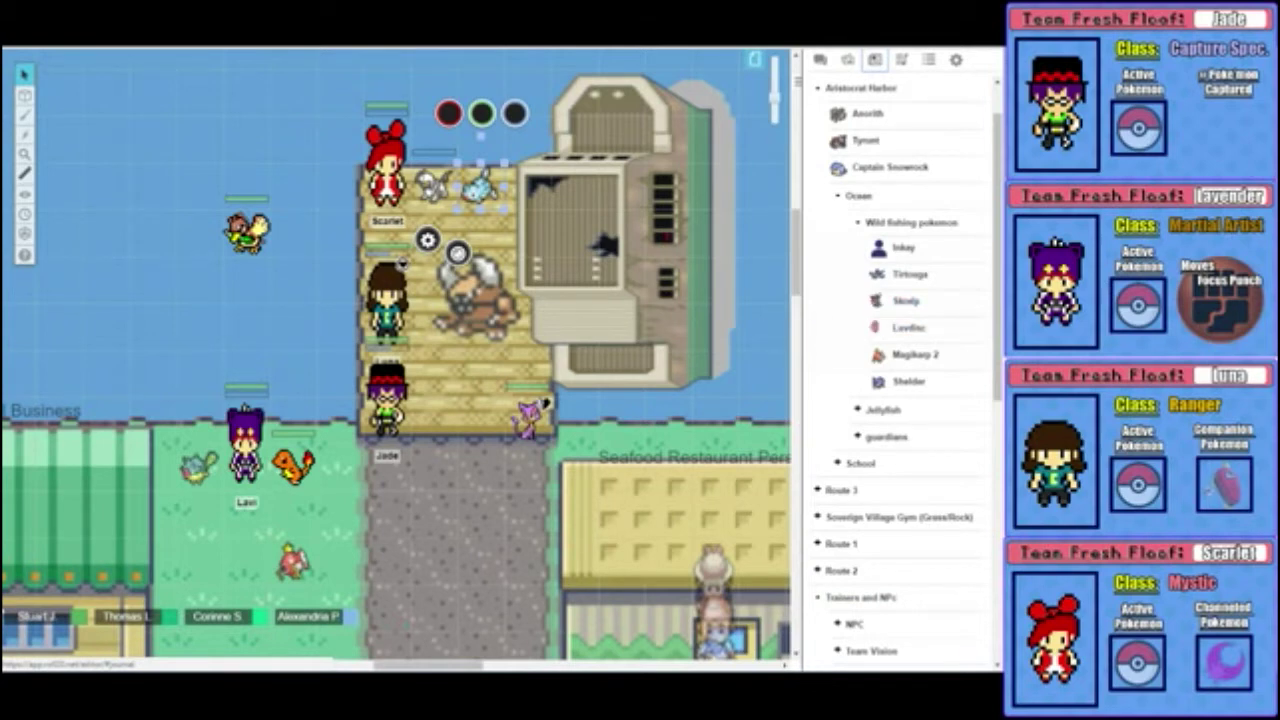
pyautogui.moveTo(908, 327); pyautogui.dragTo(245, 325)
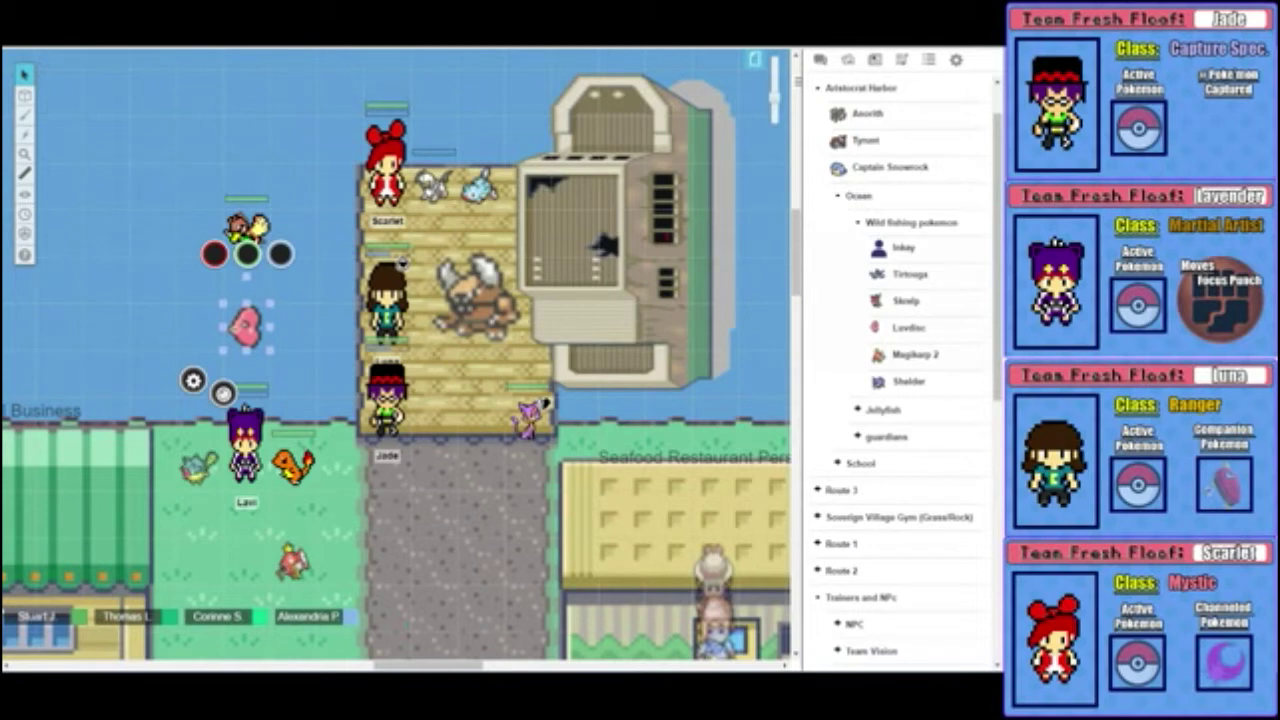
# Step: Position the Luvdisc token on the water west of the dock and open its character sheet
pyautogui.moveTo(245, 325)
pyautogui.mouseDown()
pyautogui.moveTo(292, 326)
pyautogui.moveTo(200, 318)
pyautogui.moveTo(245, 280)
pyautogui.moveTo(290, 320)
pyautogui.moveTo(243, 360)
pyautogui.moveTo(198, 326)
pyautogui.mouseUp()
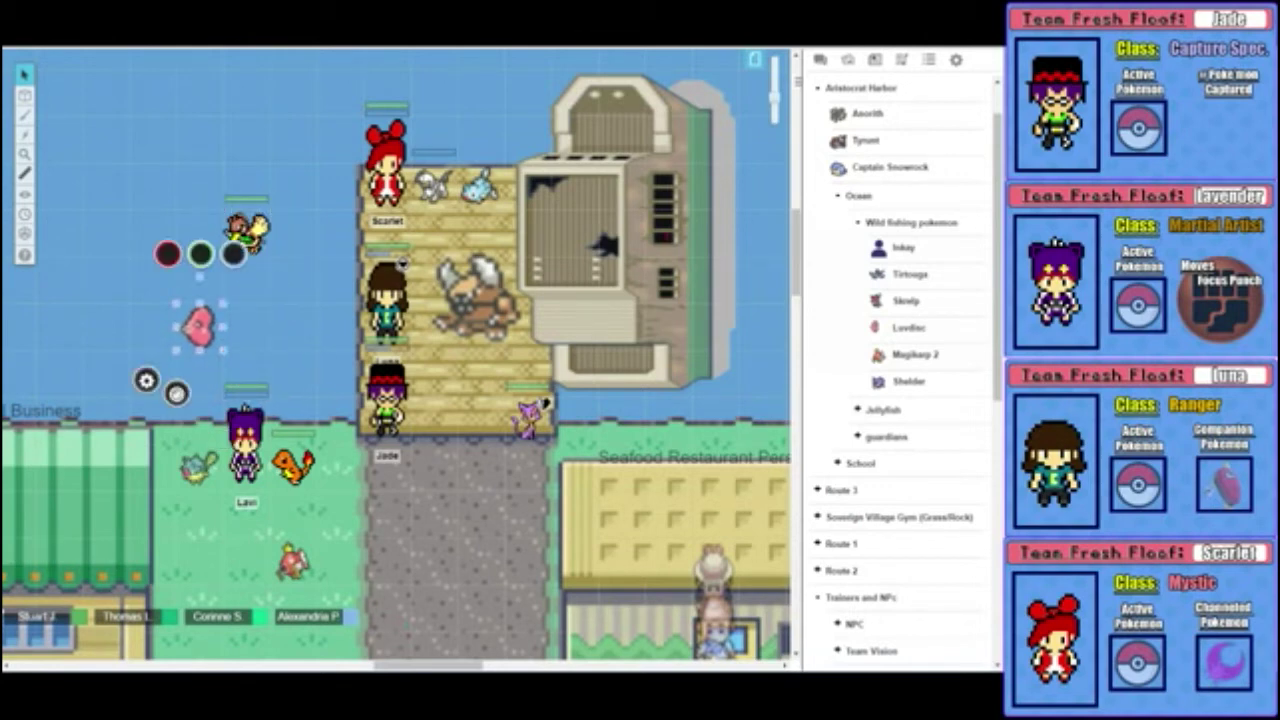
pyautogui.moveTo(198, 326); pyautogui.dragTo(245, 326)
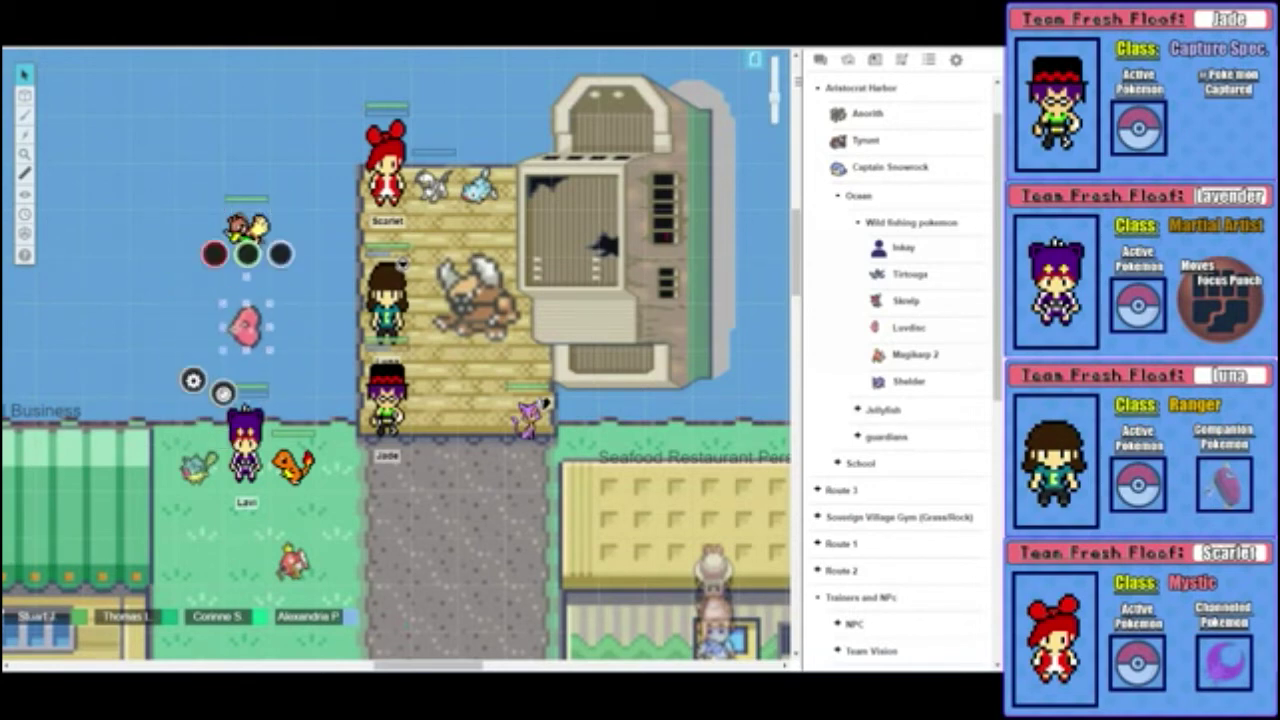
pyautogui.click(905, 327)
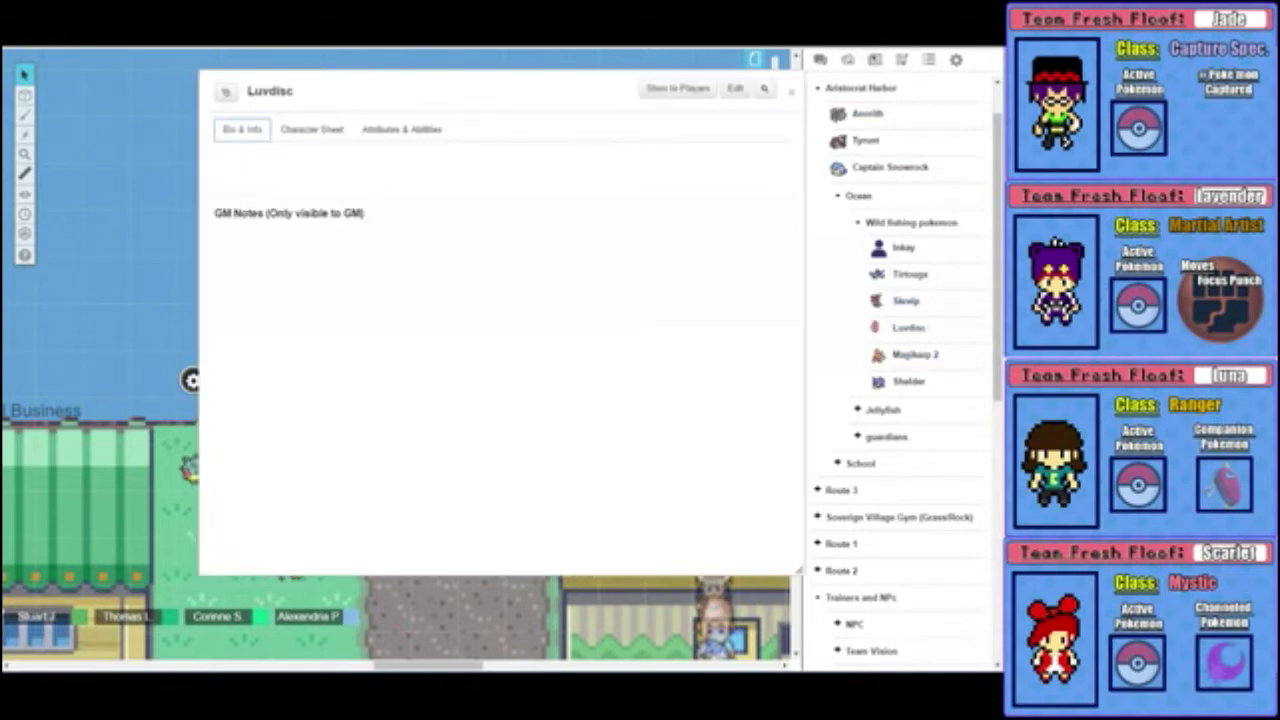
pyautogui.click(311, 129)
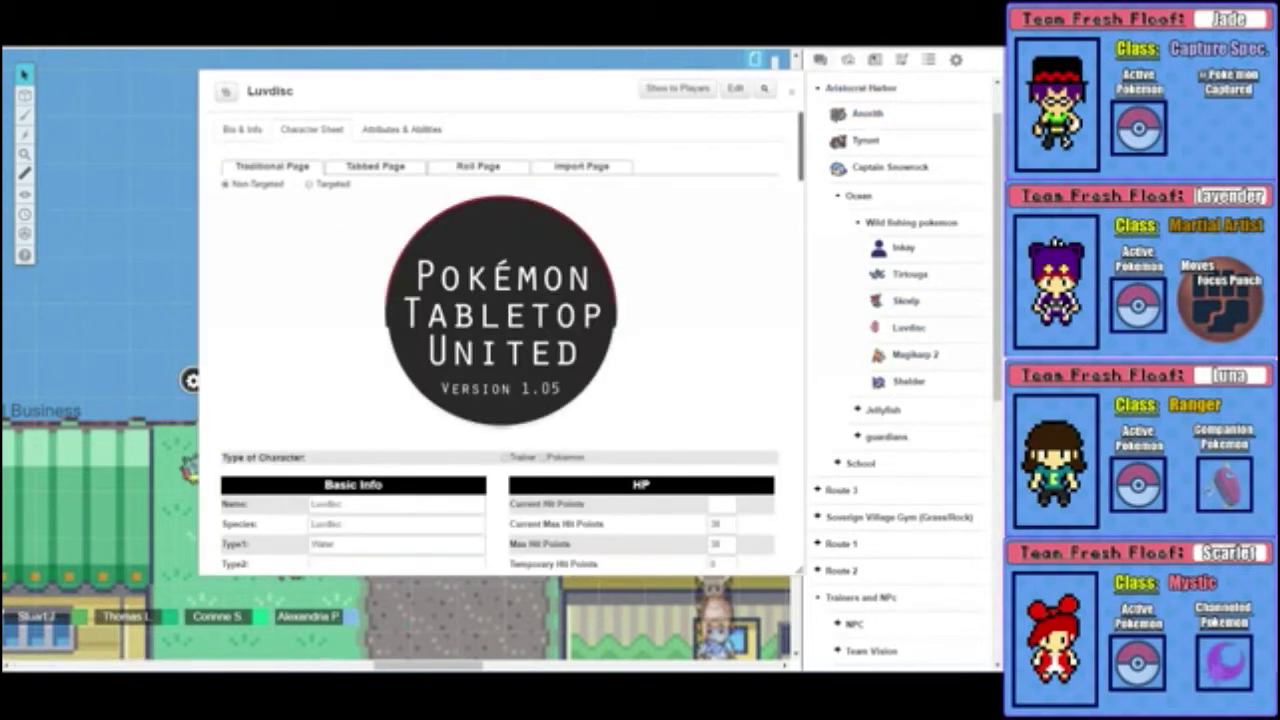
# Step: Review Luvdisc's level-10 Water-type sheet, minimizing and reopening it
pyautogui.click(820, 60)
pyautogui.scroll(-2, 500, 340)
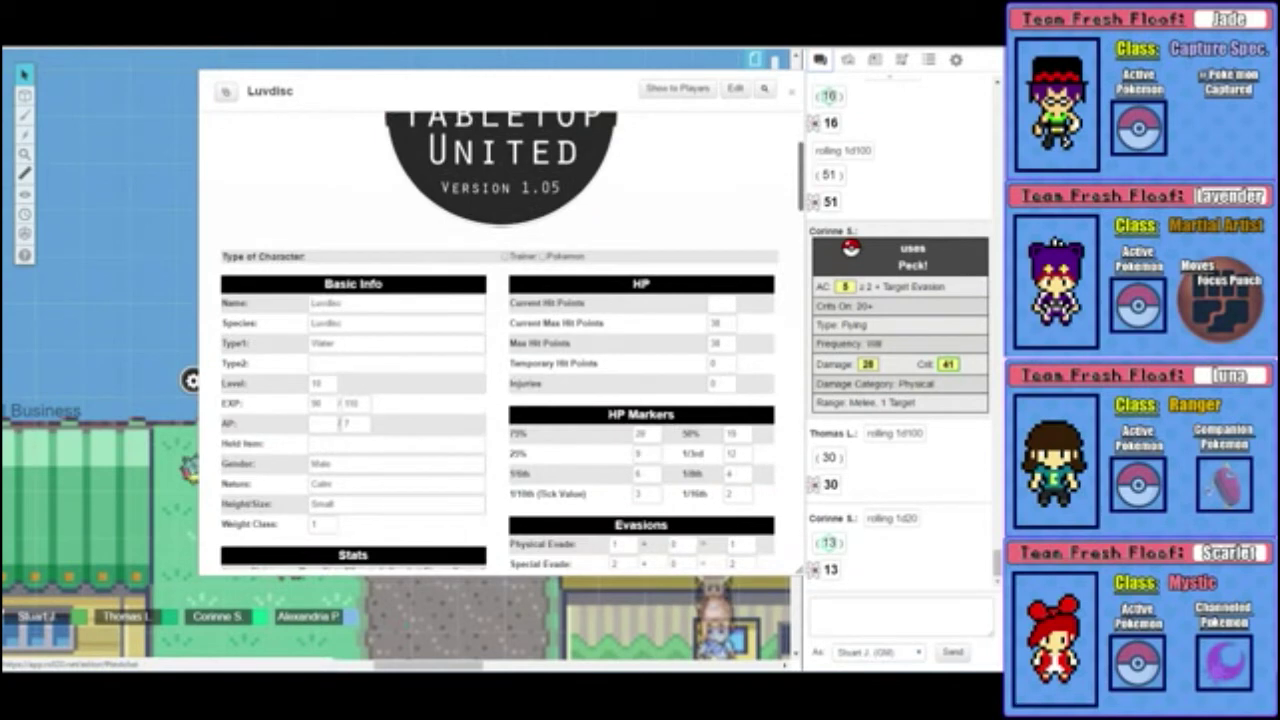
pyautogui.scroll(-1, 500, 340)
pyautogui.moveTo(450, 90); pyautogui.dragTo(363, 70)
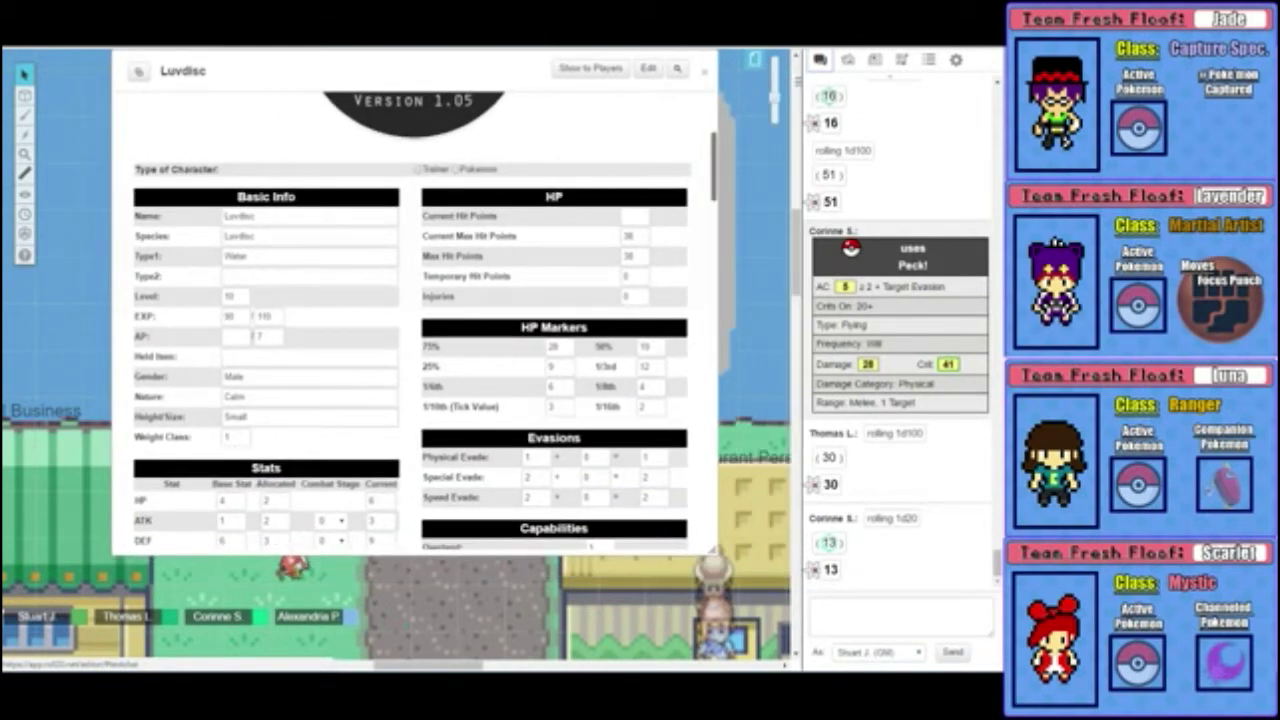
pyautogui.scroll(-1, 415, 320)
pyautogui.scroll(-1, 415, 320)
pyautogui.scroll(-2, 415, 320)
pyautogui.scroll(1, 415, 320)
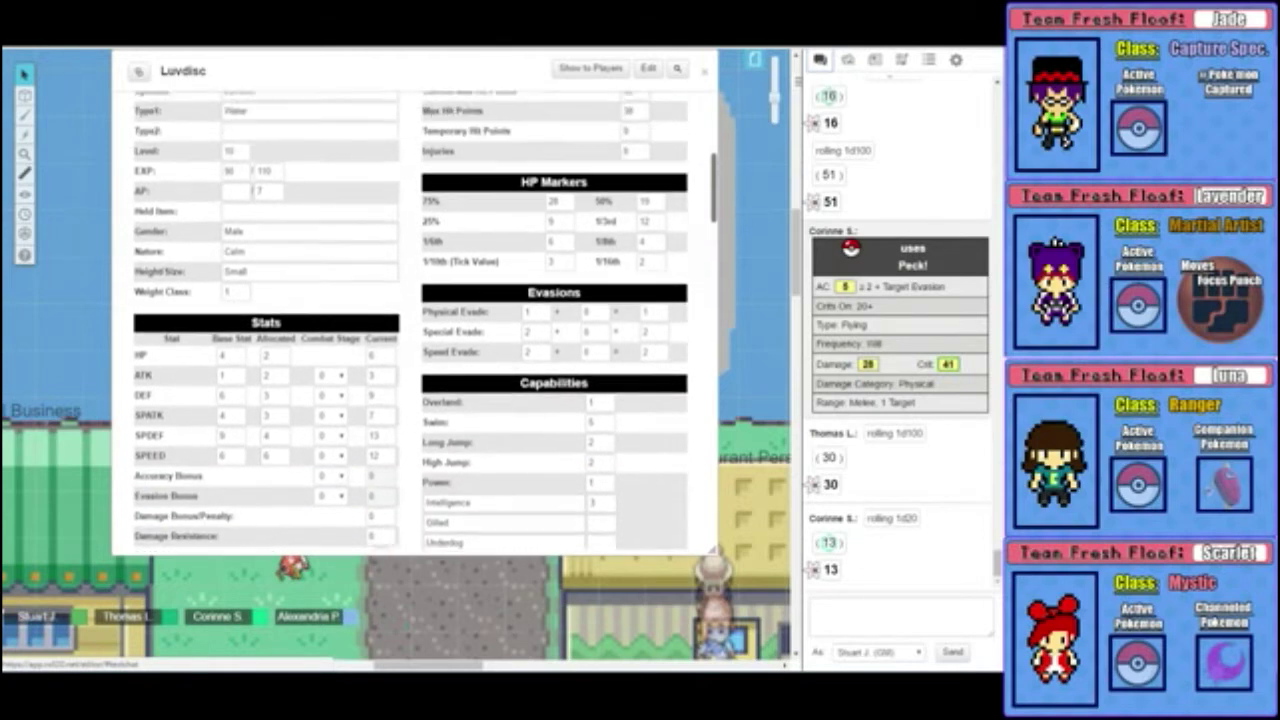
pyautogui.scroll(1, 415, 320)
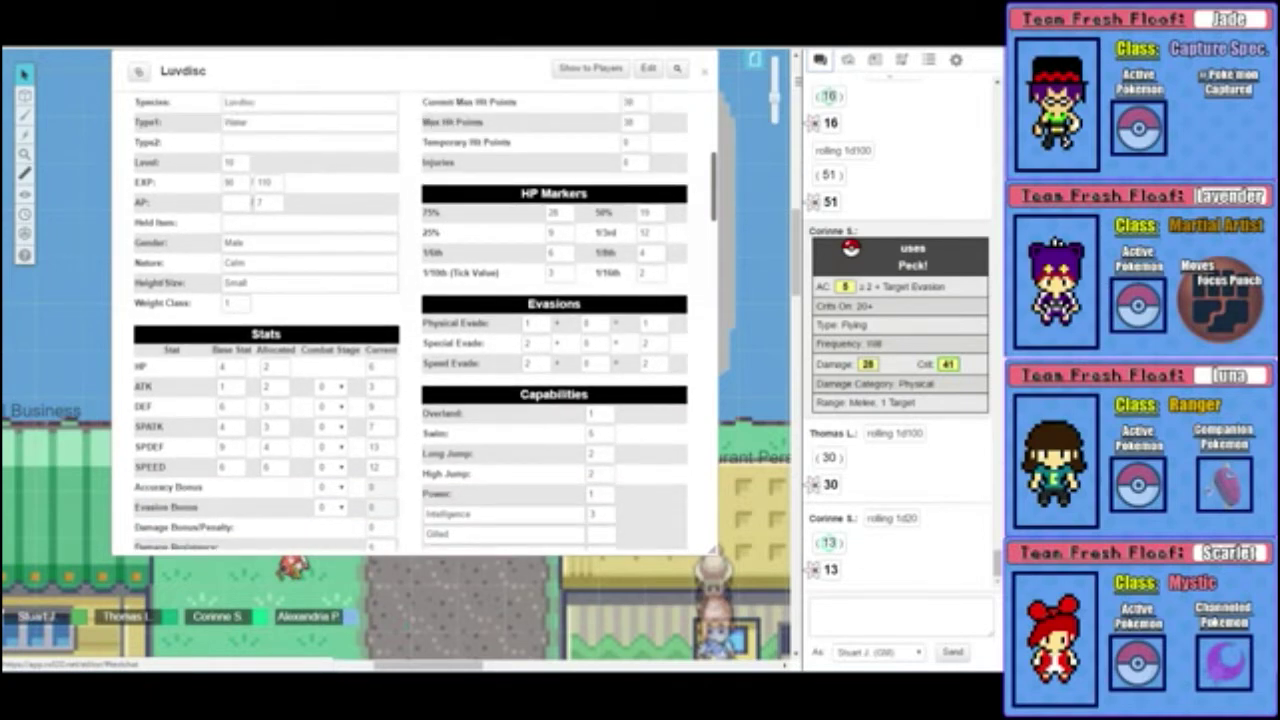
pyautogui.doubleClick(400, 70)
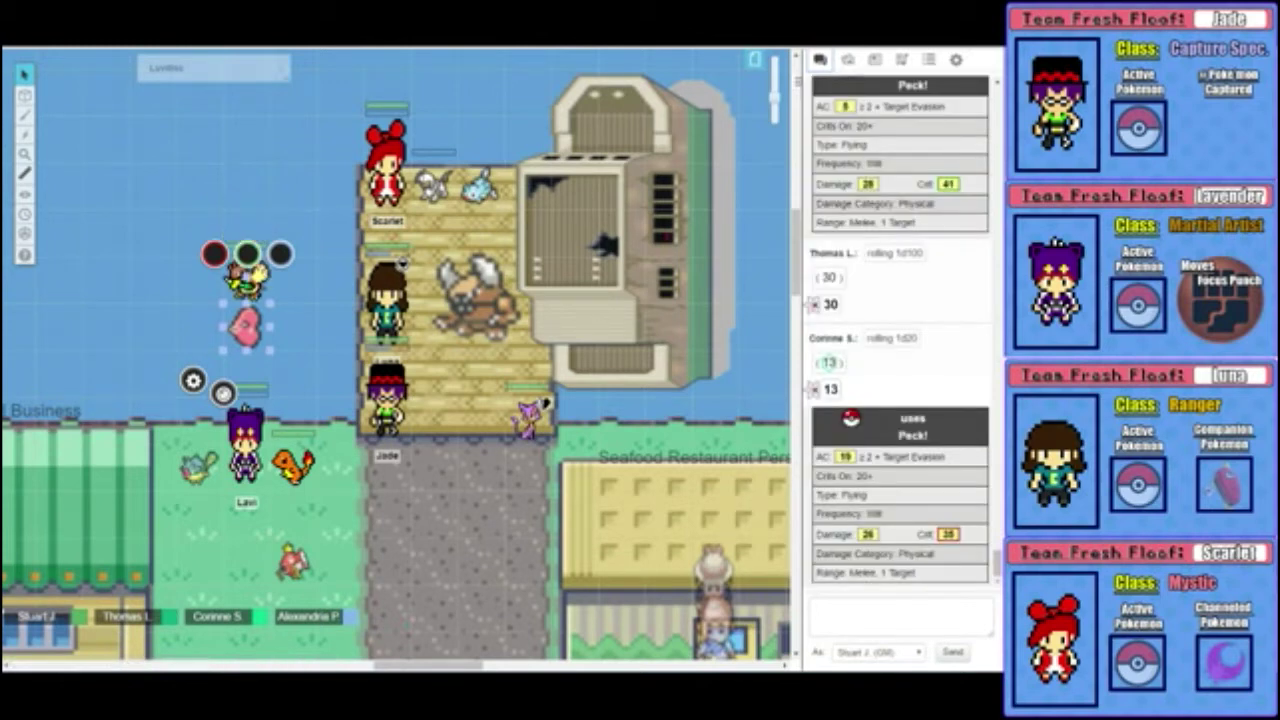
pyautogui.doubleClick(245, 325)
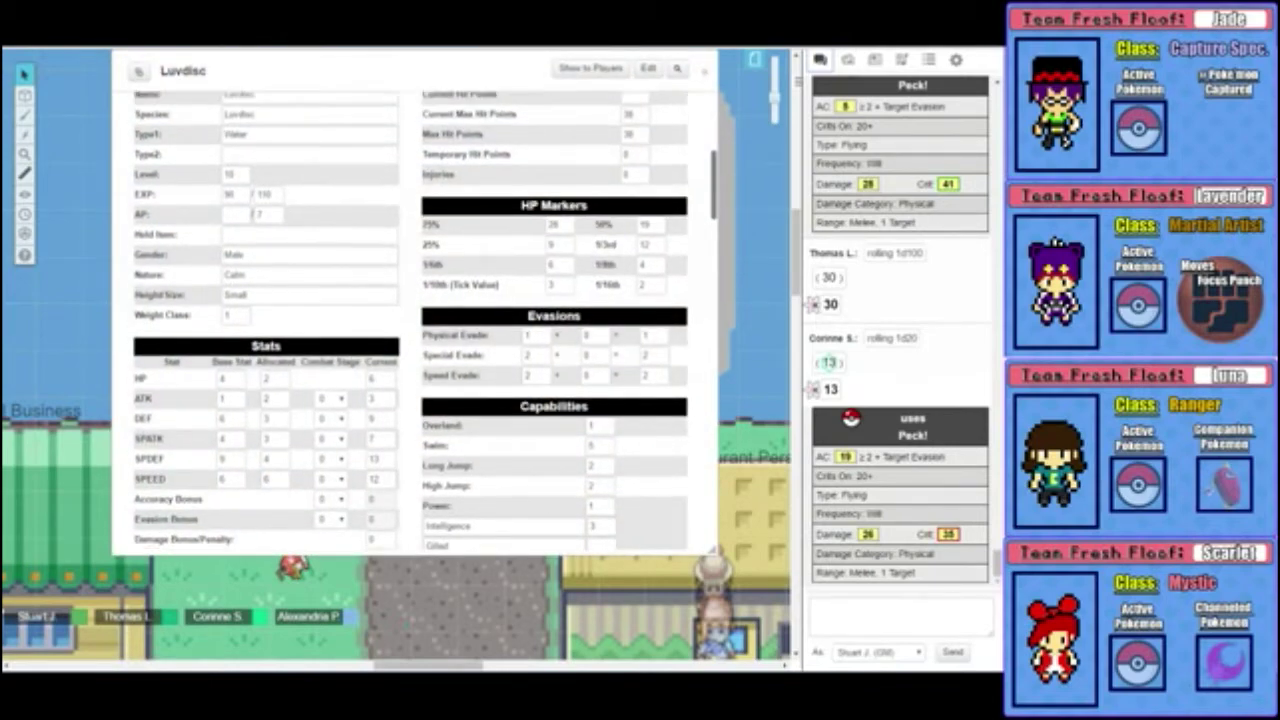
pyautogui.scroll(3, 415, 320)
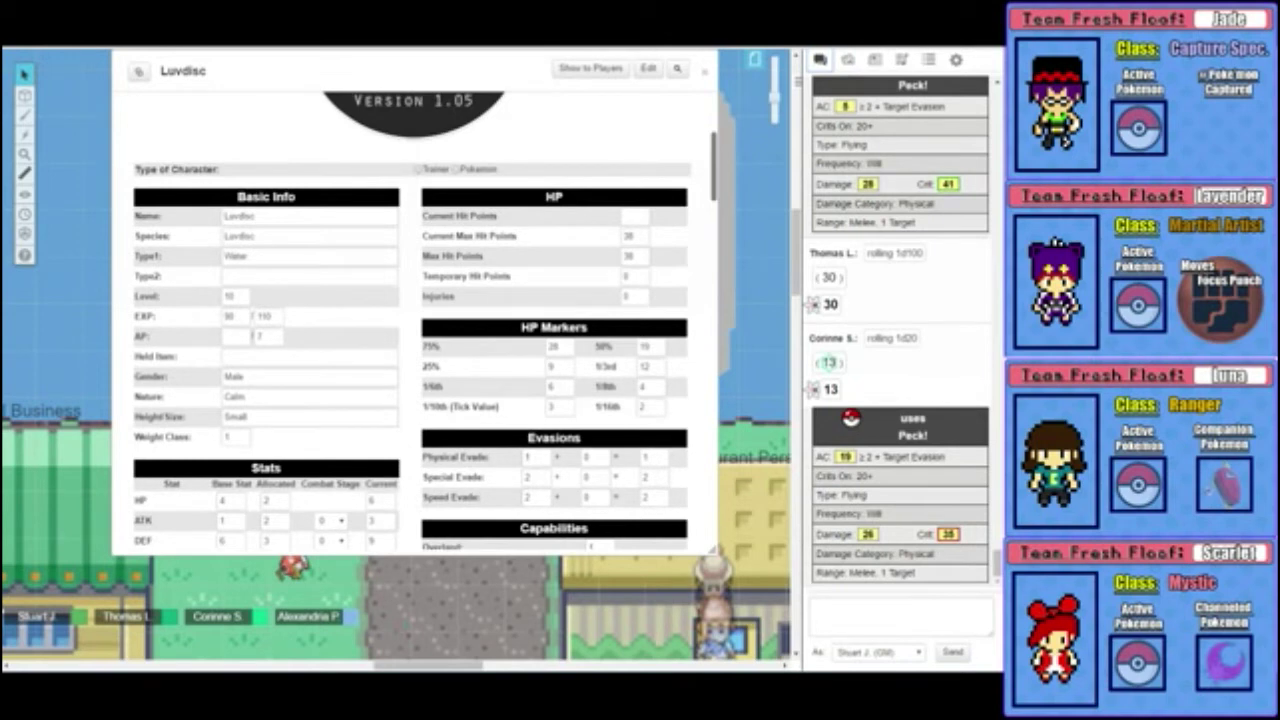
pyautogui.doubleClick(350, 70)
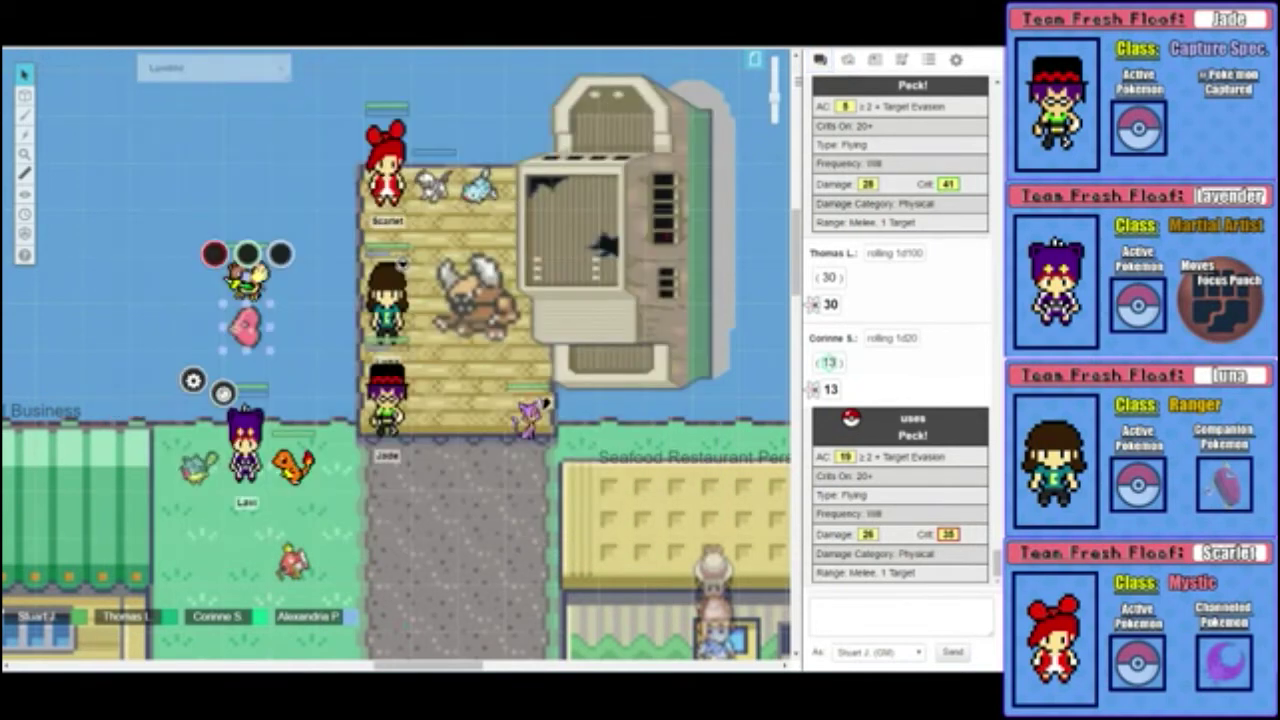
pyautogui.click(875, 60)
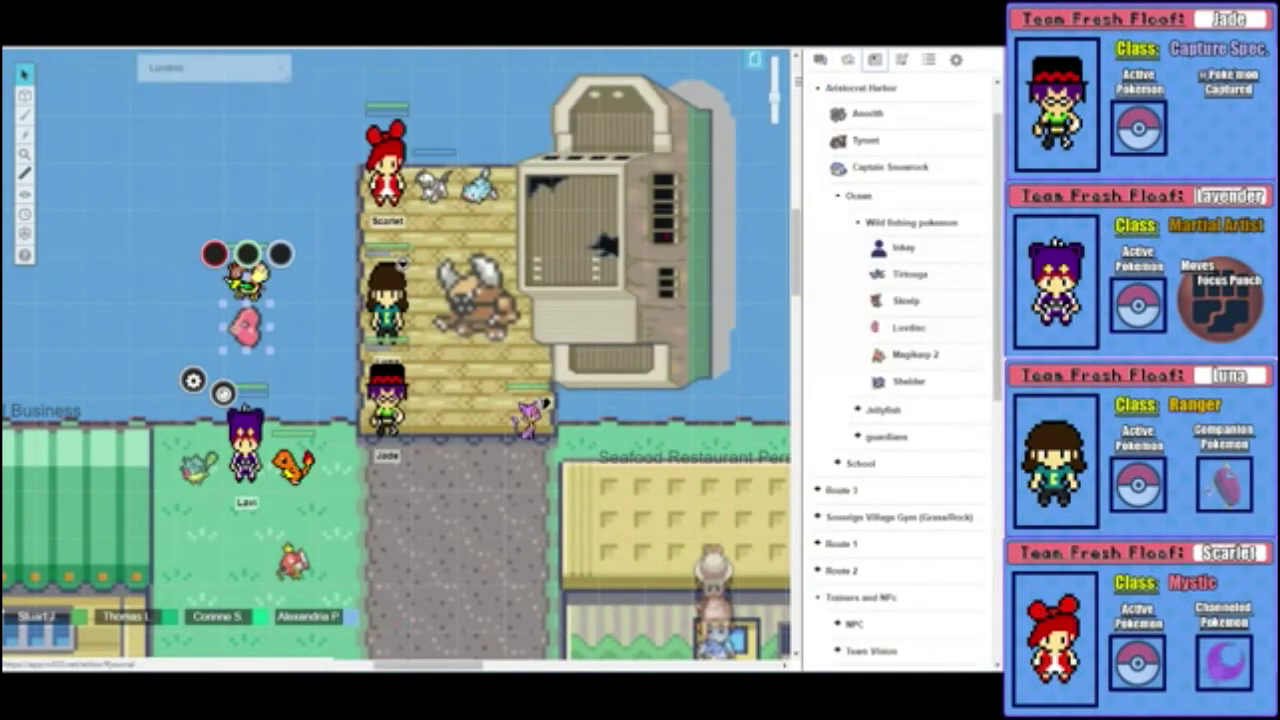
# Step: Drag Luvdisc from the water onto the dock below Scarlet and deselect it
pyautogui.click(820, 60)
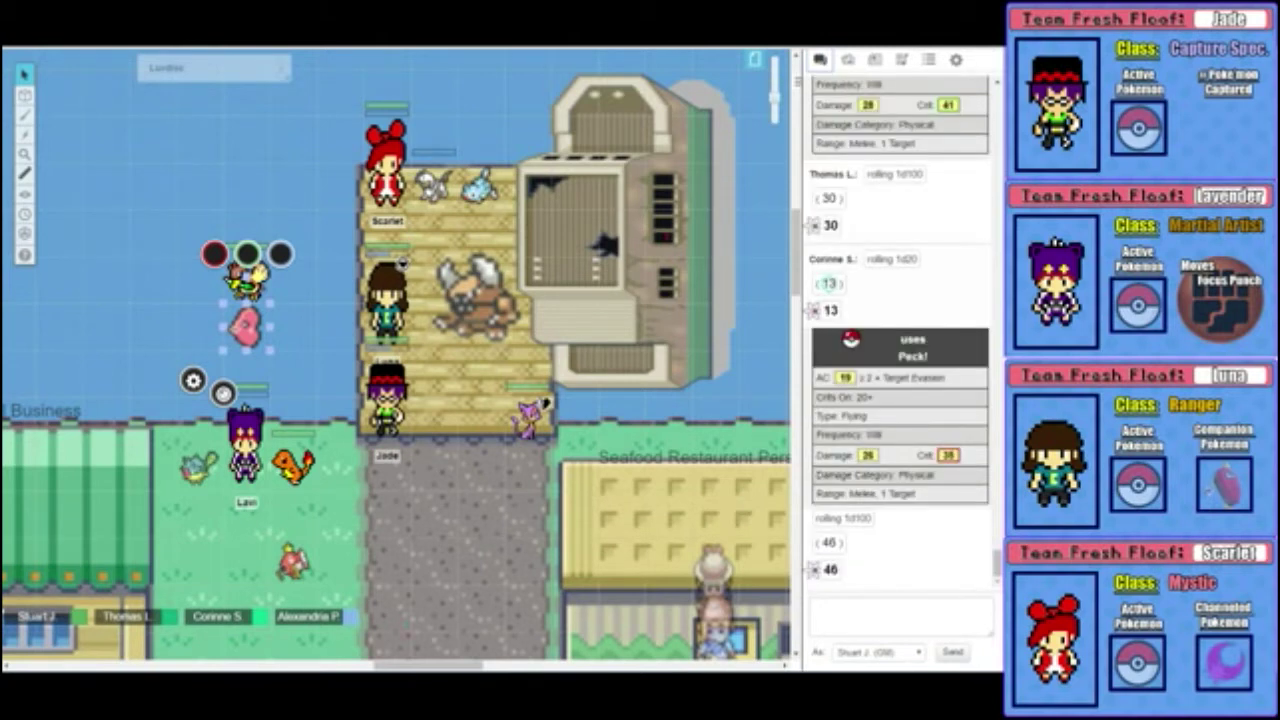
pyautogui.moveTo(245, 325); pyautogui.dragTo(386, 233)
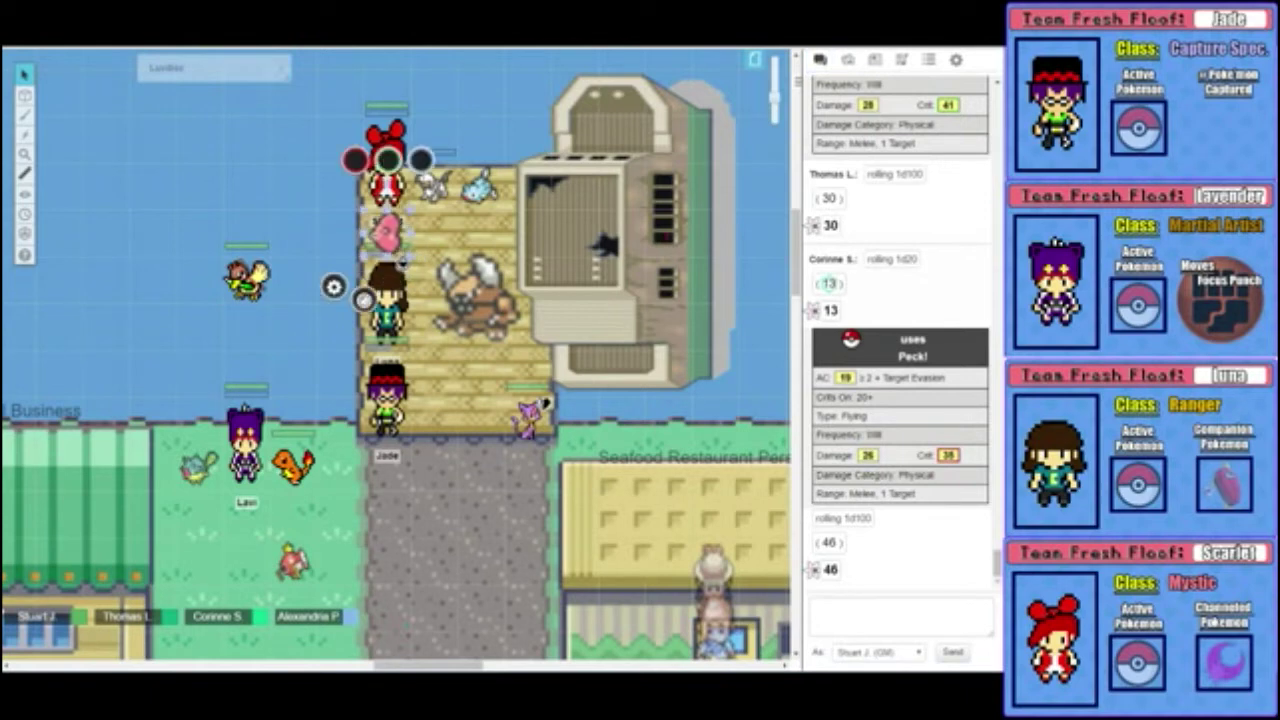
pyautogui.press('Escape')
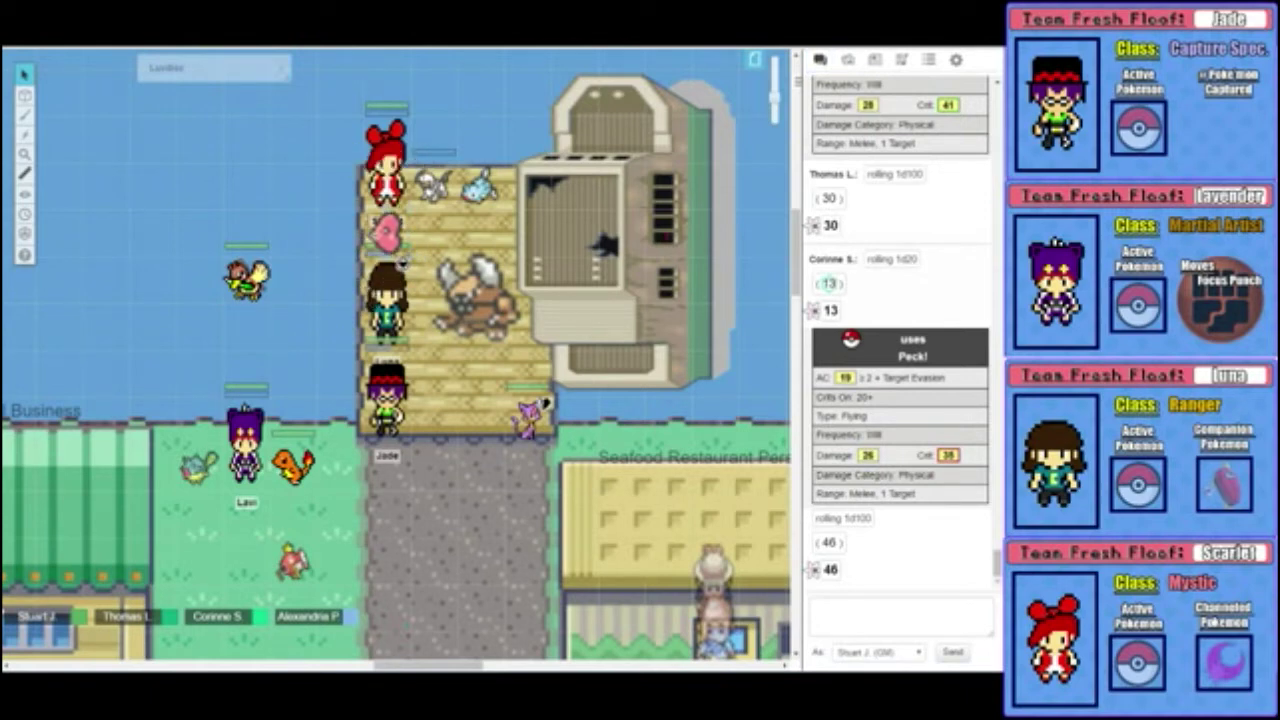
pyautogui.click(874, 60)
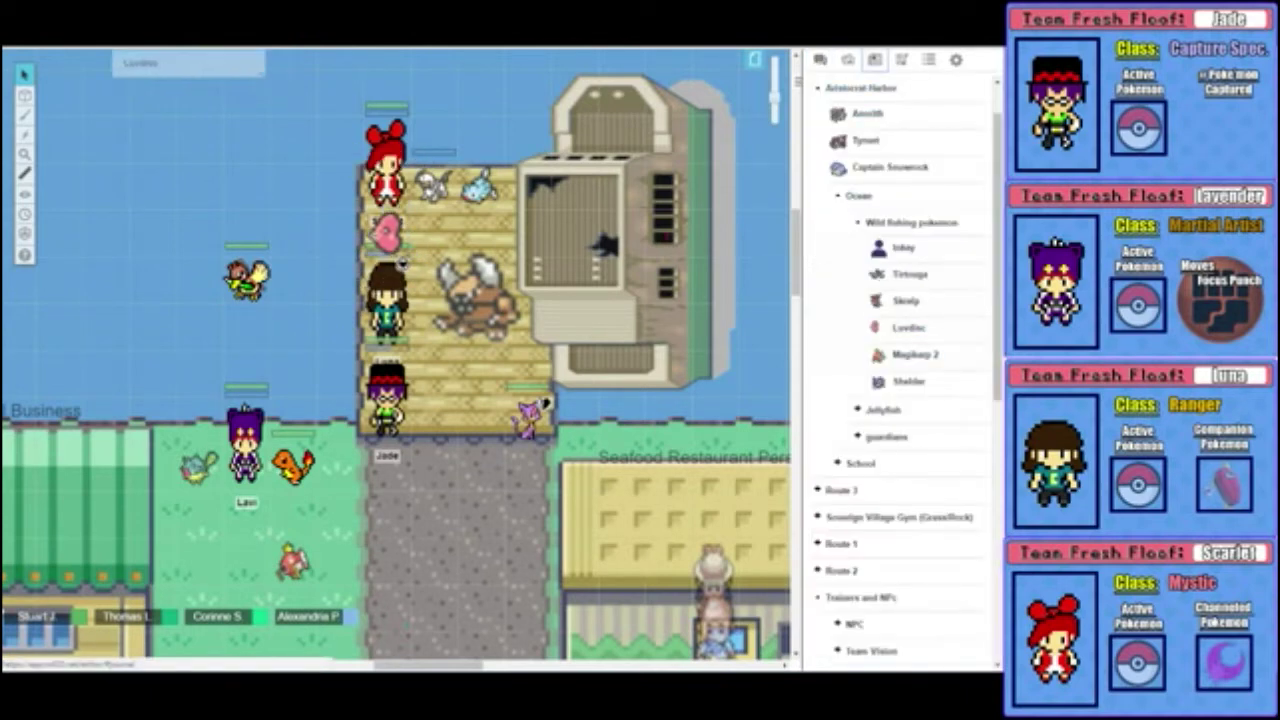
# Step: Add one player to Luvdisc's In Player's Journals and Can Be Edited By, and save
pyautogui.click(909, 327)
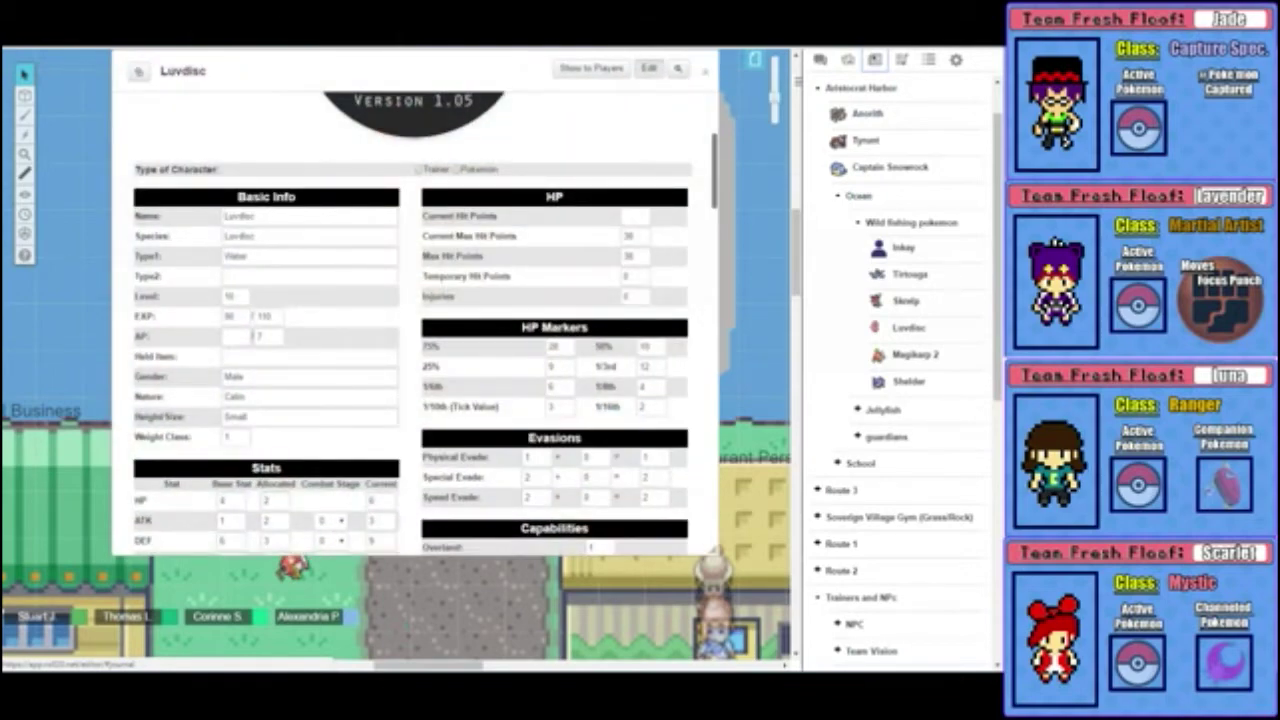
pyautogui.click(650, 65)
pyautogui.click(590, 198)
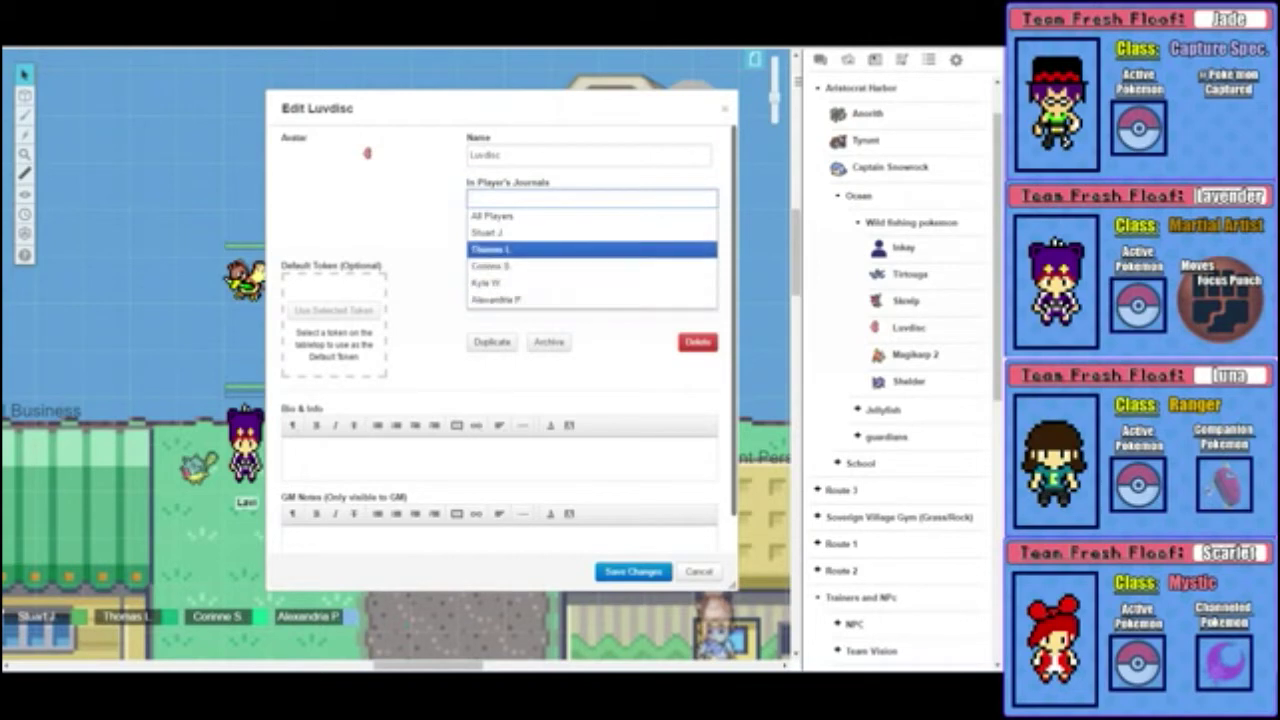
pyautogui.click(490, 266)
pyautogui.click(590, 243)
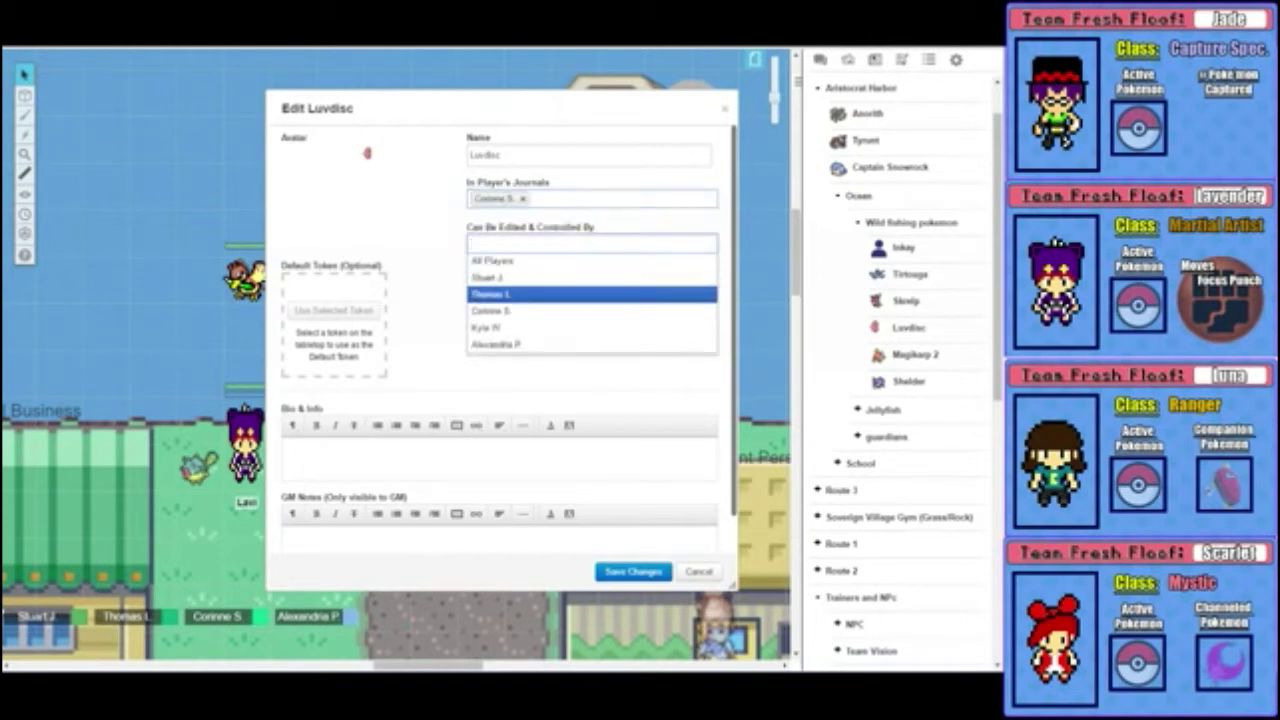
pyautogui.click(490, 308)
pyautogui.click(633, 571)
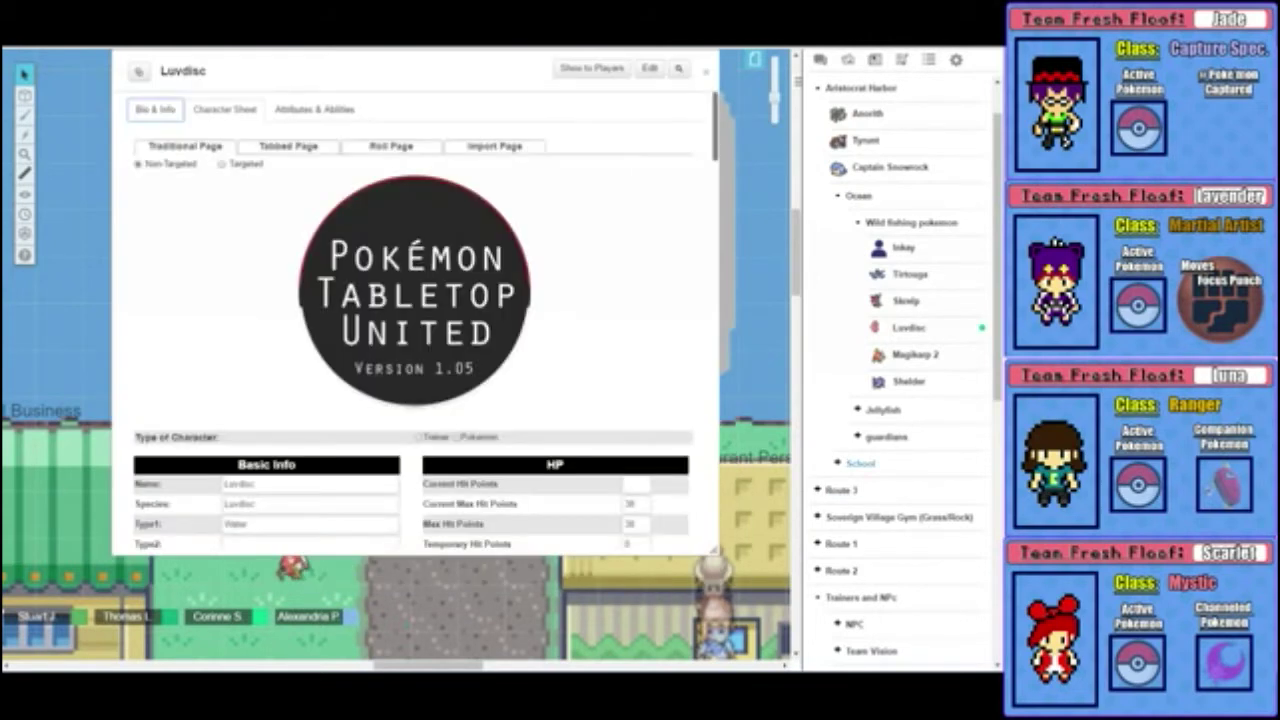
pyautogui.click(682, 66)
pyautogui.scroll(-3, 908, 373)
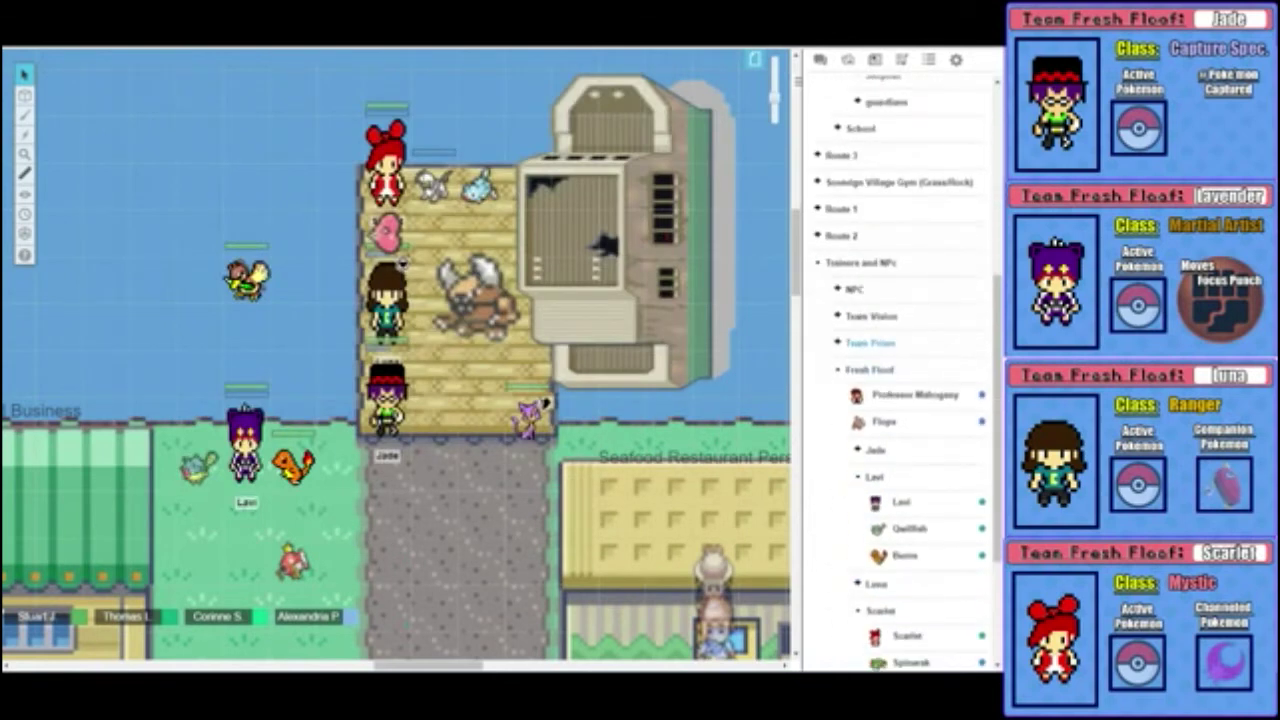
pyautogui.scroll(2, 908, 373)
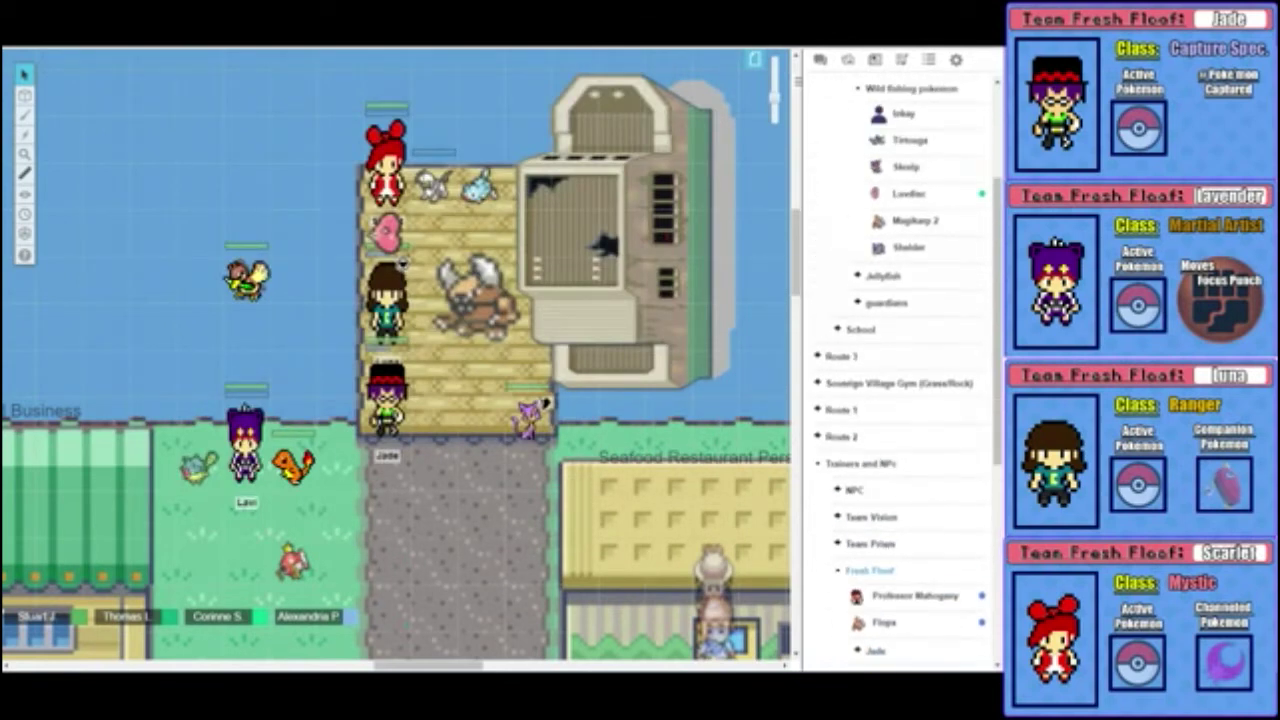
# Step: File Luvdisc inside Luna's folder, reorder it there, and collapse the Lavi and Luna folders
pyautogui.moveTo(895, 194)
pyautogui.mouseDown()
pyautogui.moveTo(885, 353)
pyautogui.moveTo(900, 438)
pyautogui.mouseUp()
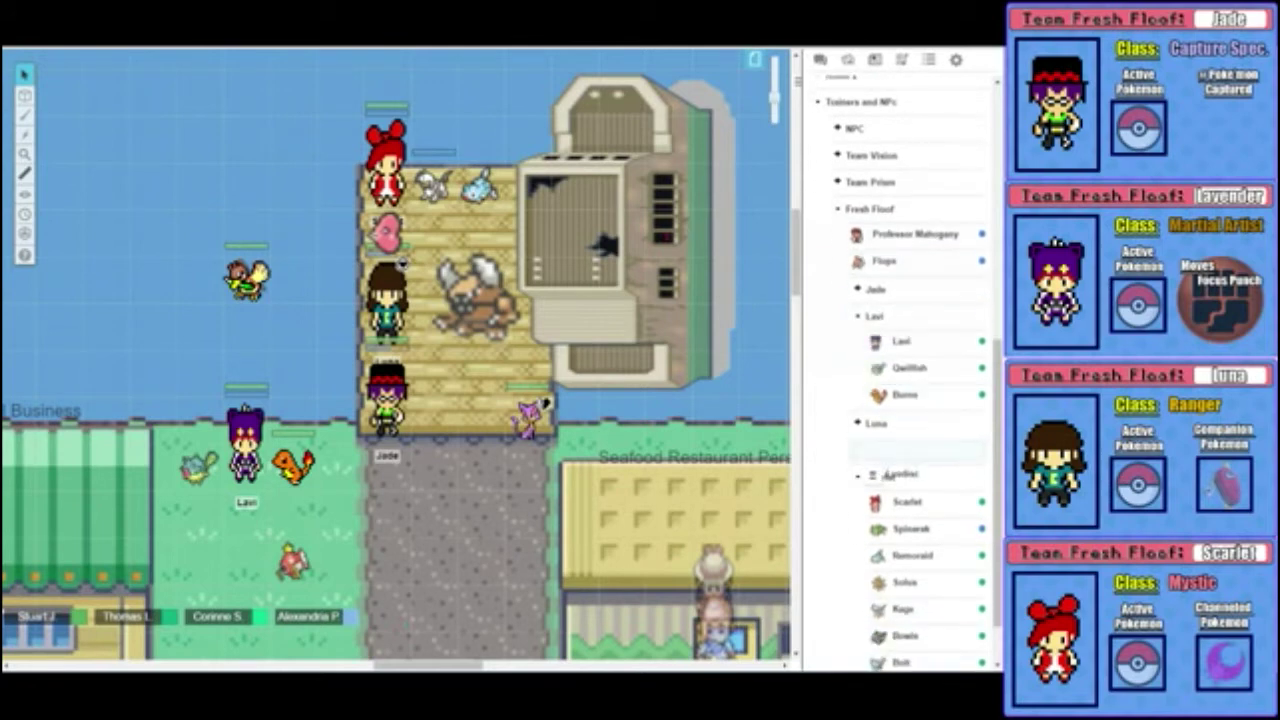
pyautogui.moveTo(900, 438); pyautogui.dragTo(898, 462)
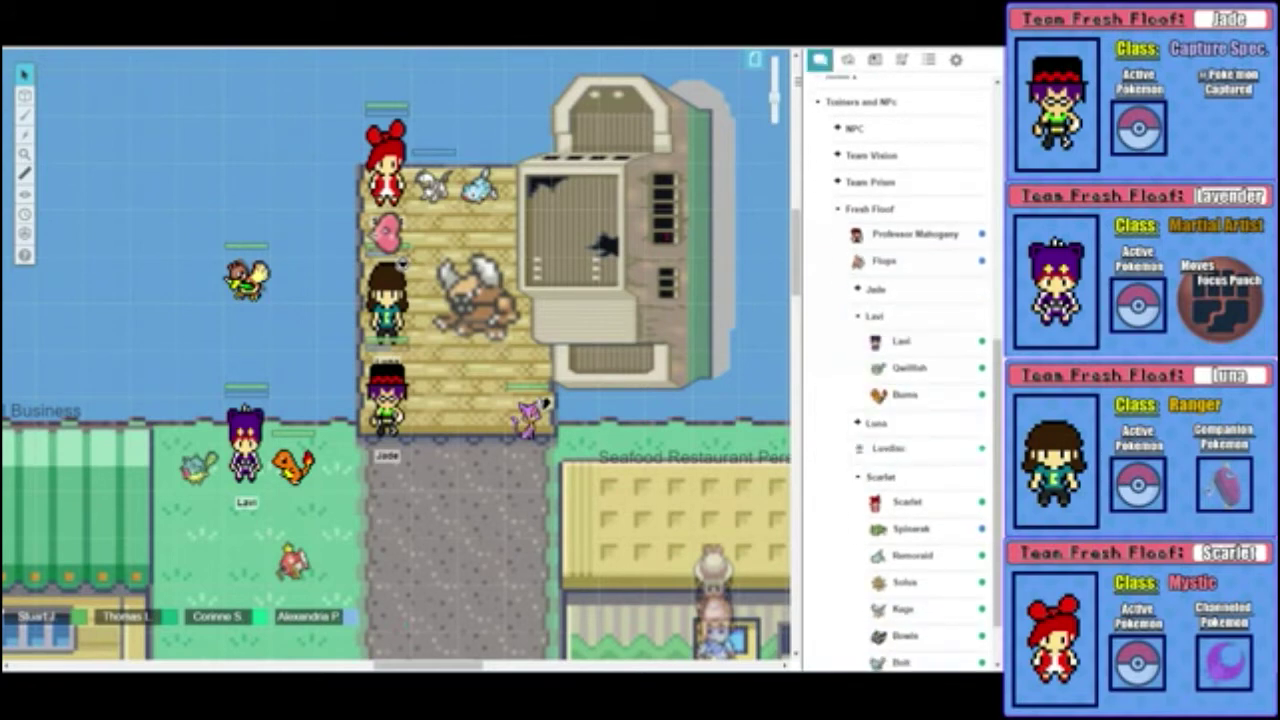
pyautogui.click(876, 450)
pyautogui.moveTo(888, 581); pyautogui.dragTo(900, 528)
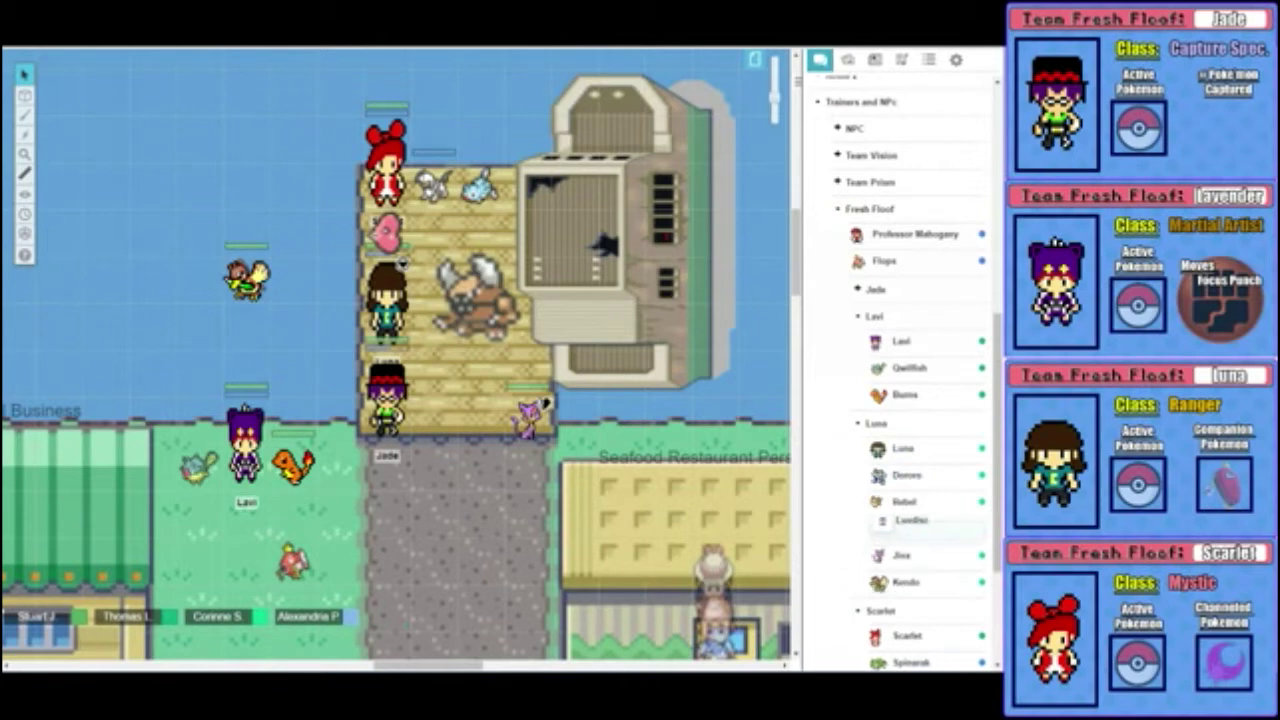
pyautogui.click(874, 316)
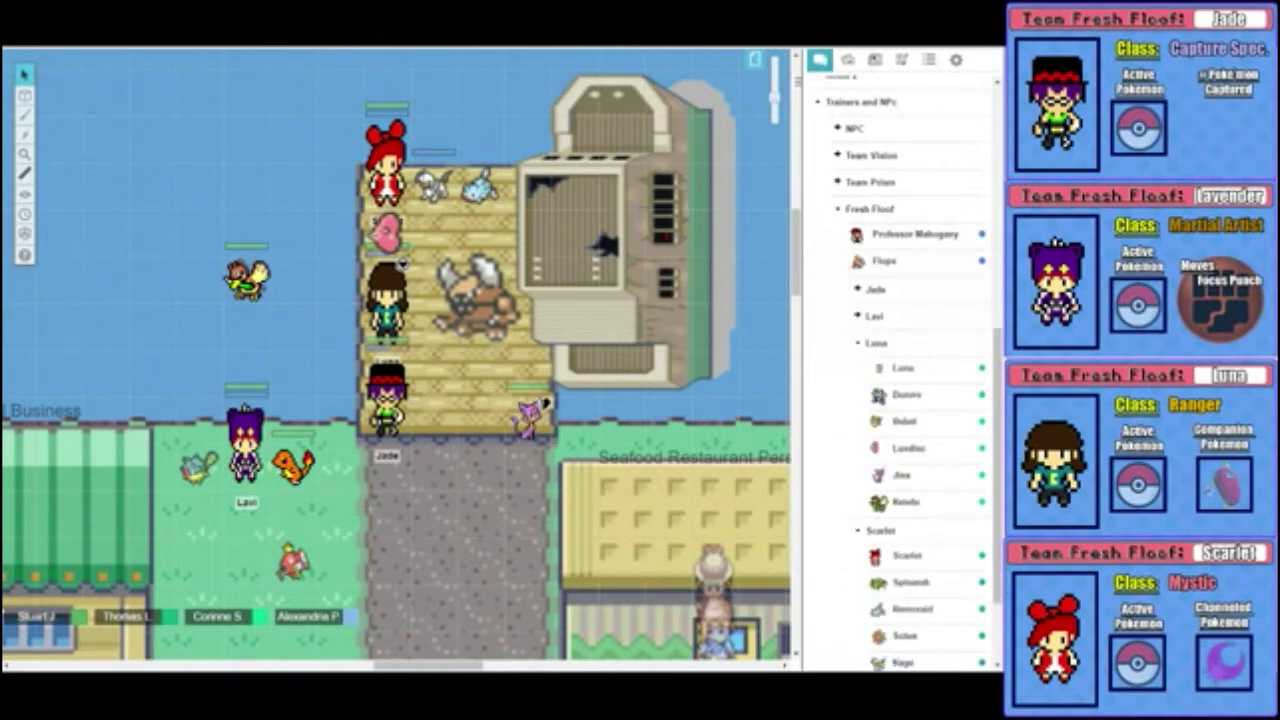
pyautogui.click(876, 342)
pyautogui.scroll(3, 900, 360)
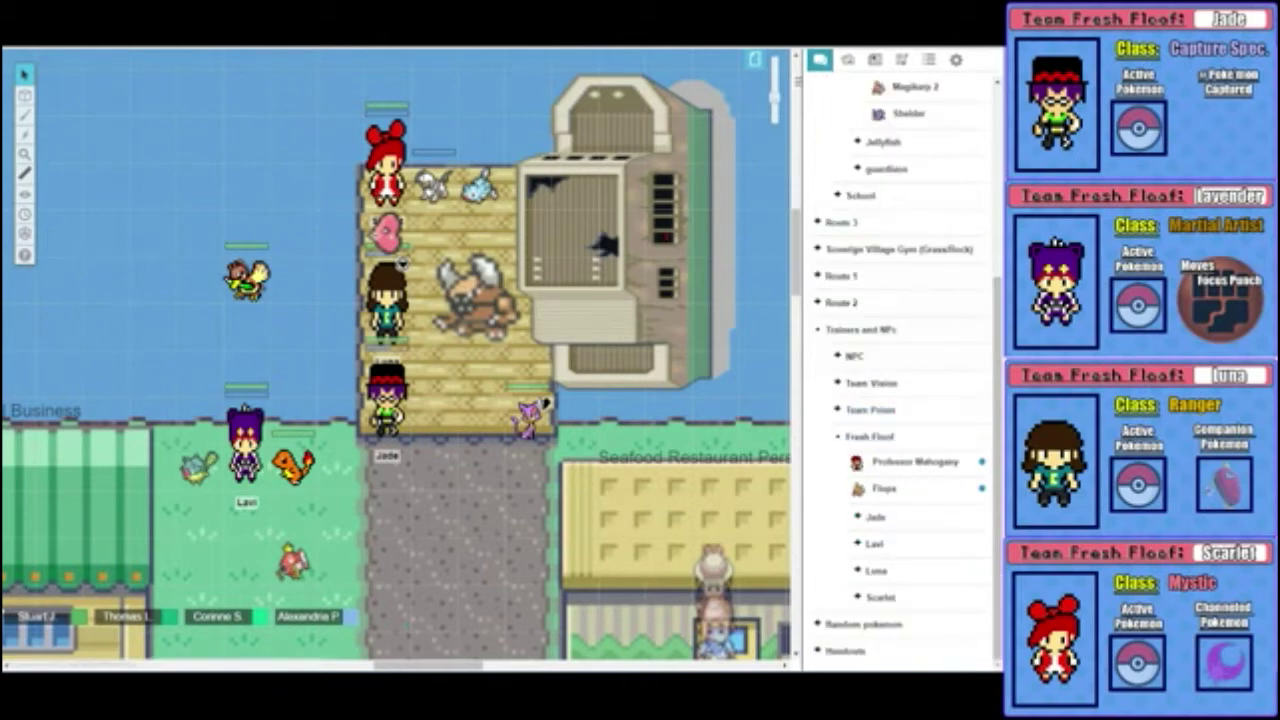
pyautogui.click(819, 60)
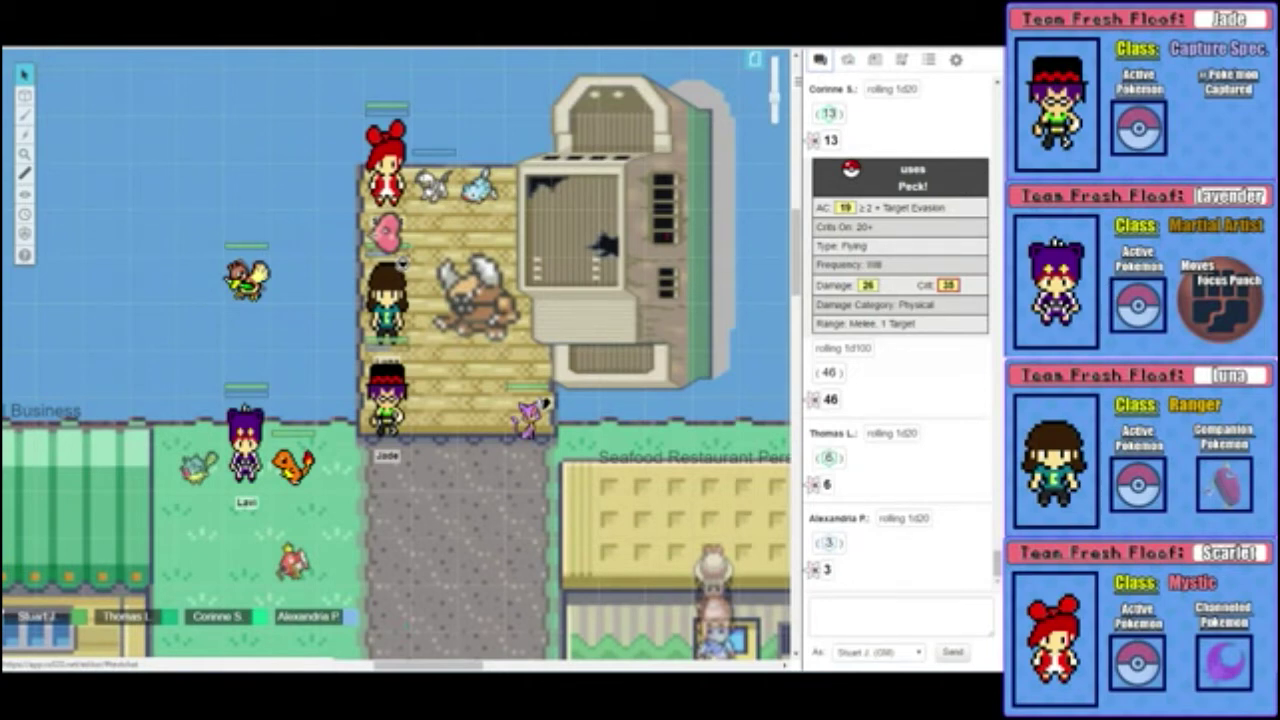
# Step: Select the Magikarp token beside Lavi and delete it
pyautogui.click(292, 562)
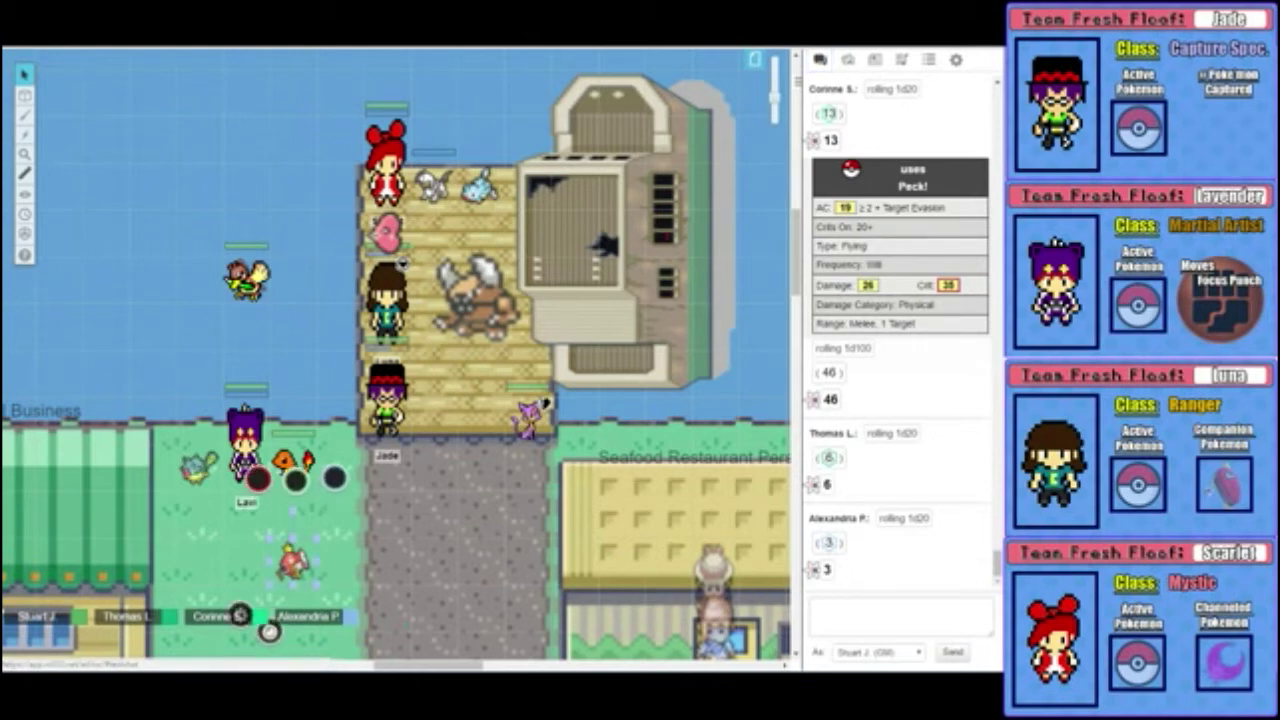
pyautogui.press('Delete')
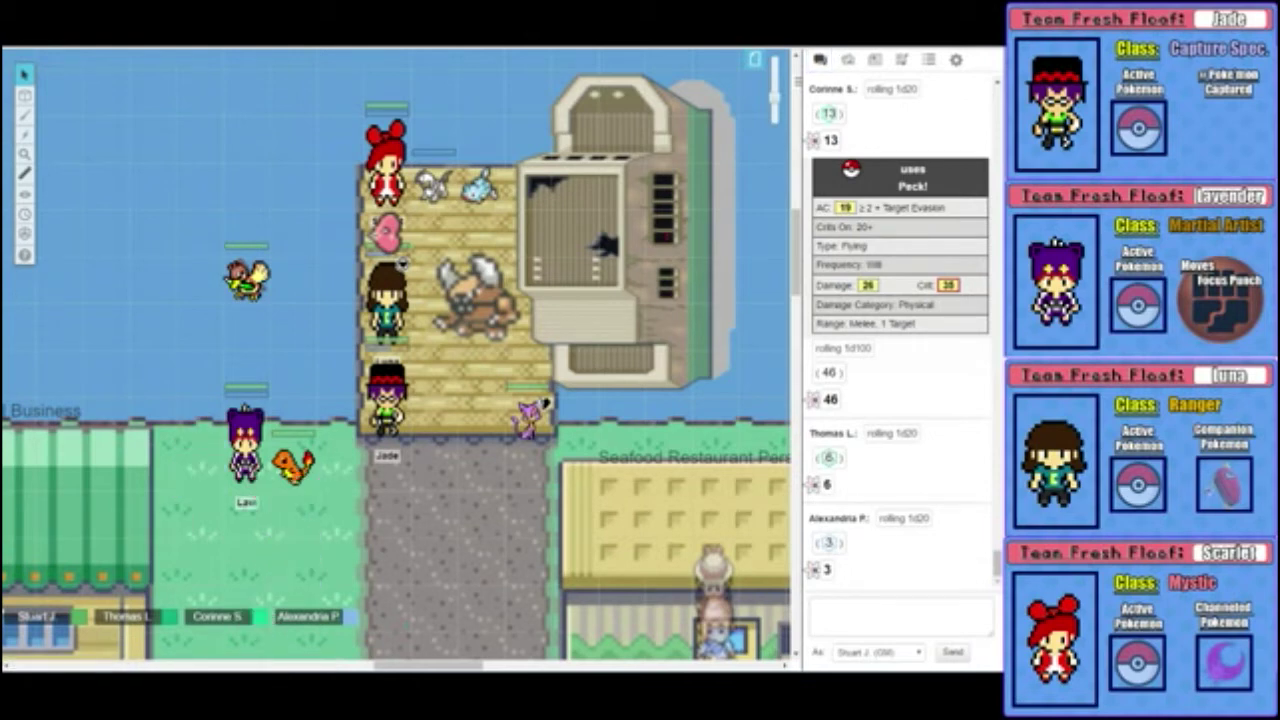
# Step: Delete the blue Pokémon token and move Jade and Pinsir down onto the stone path
pyautogui.press('Delete')
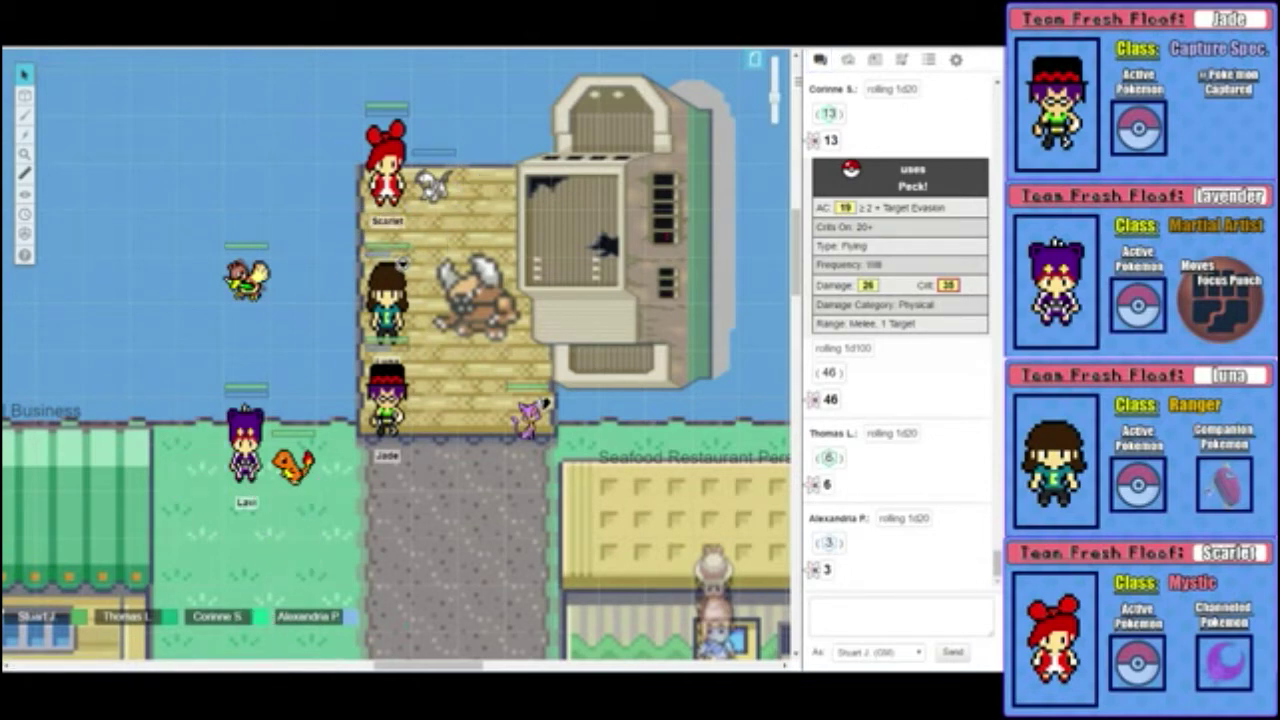
pyautogui.moveTo(386, 400); pyautogui.dragTo(433, 495)
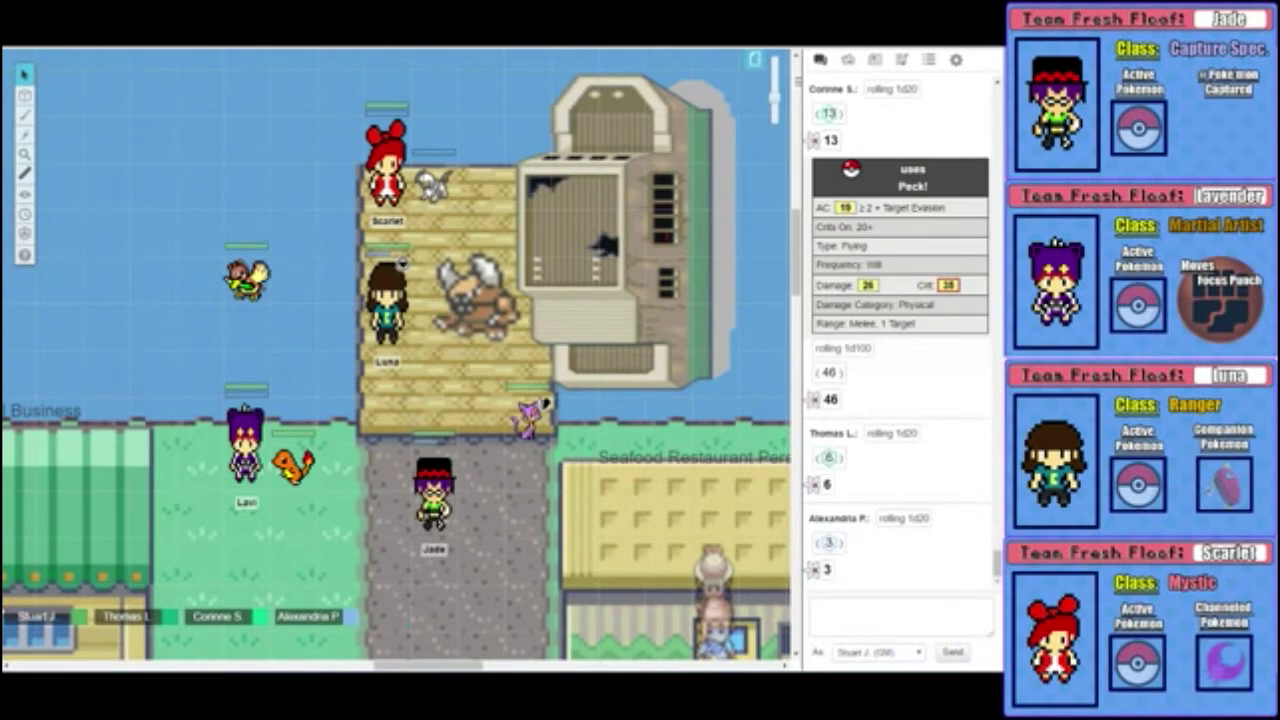
pyautogui.moveTo(478, 298); pyautogui.dragTo(478, 486)
pyautogui.moveTo(246, 280); pyautogui.dragTo(293, 325)
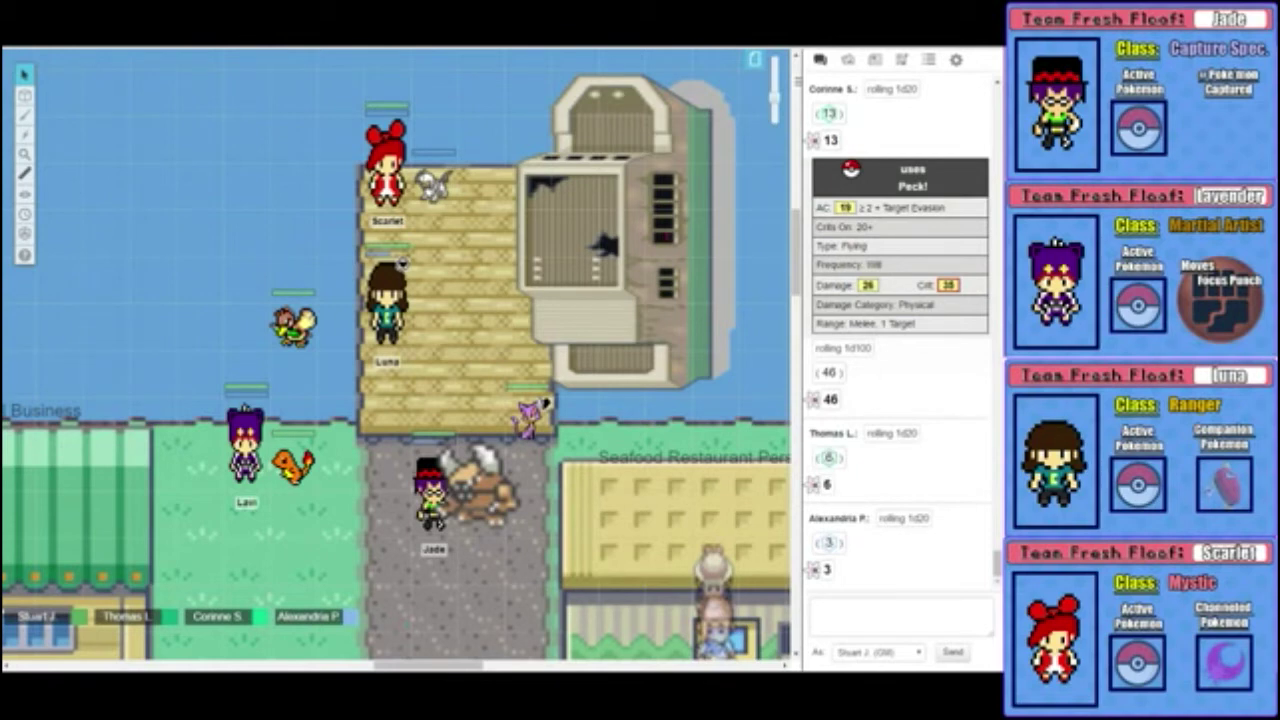
# Step: Box-select the party, then place a small Pokémon and the dark-haired trainer beside the red-haired trainer
pyautogui.moveTo(212, 104); pyautogui.dragTo(572, 558)
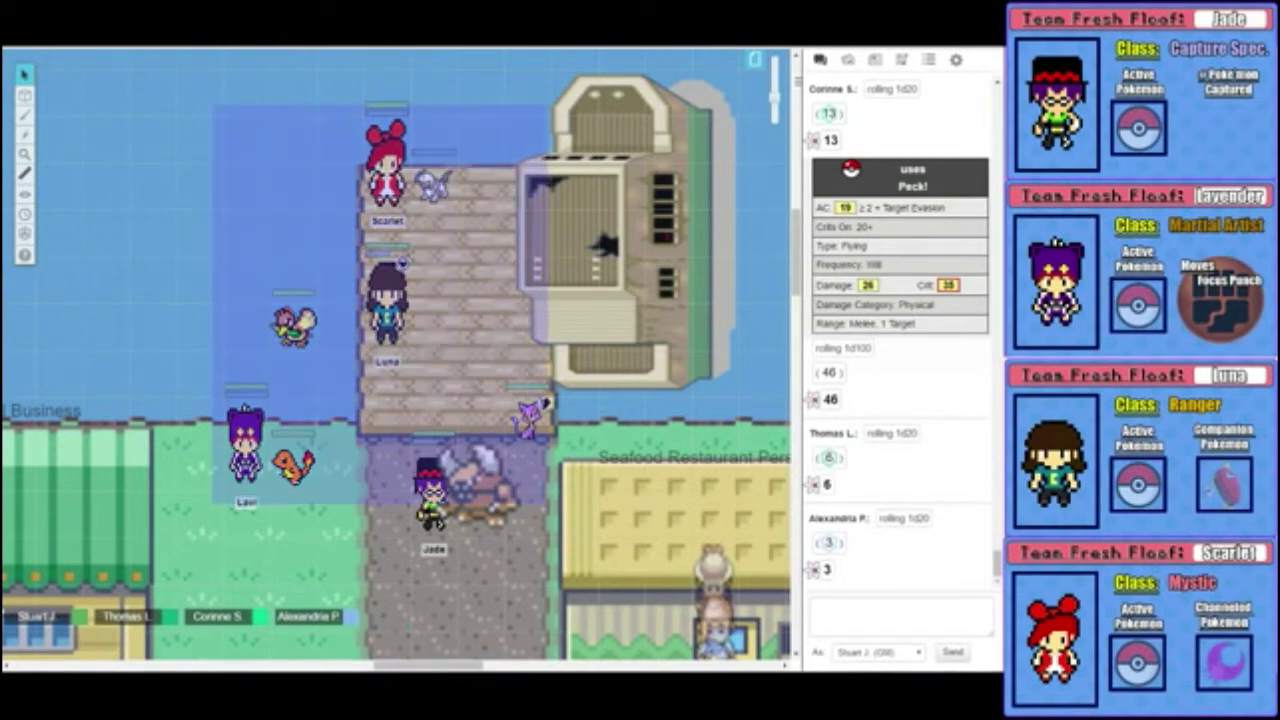
pyautogui.scroll(-3, 572, 558)
pyautogui.scroll(-2, 397, 355)
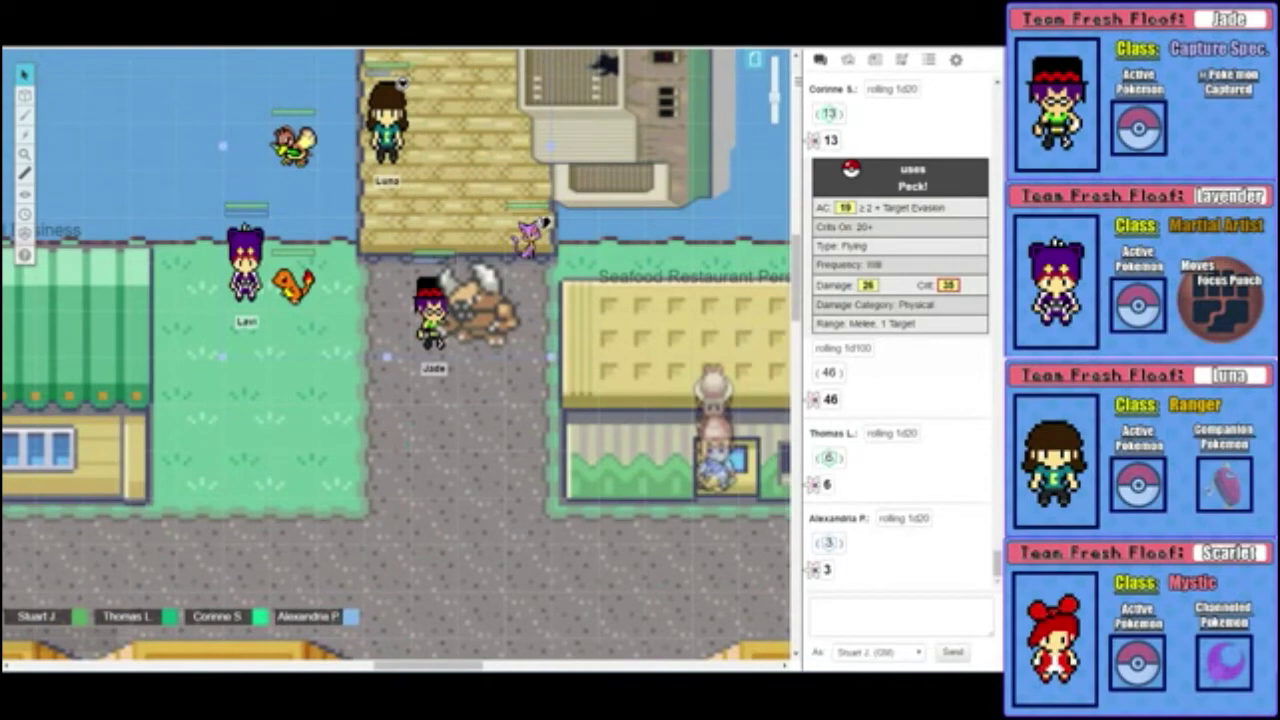
pyautogui.scroll(-4, 400, 355)
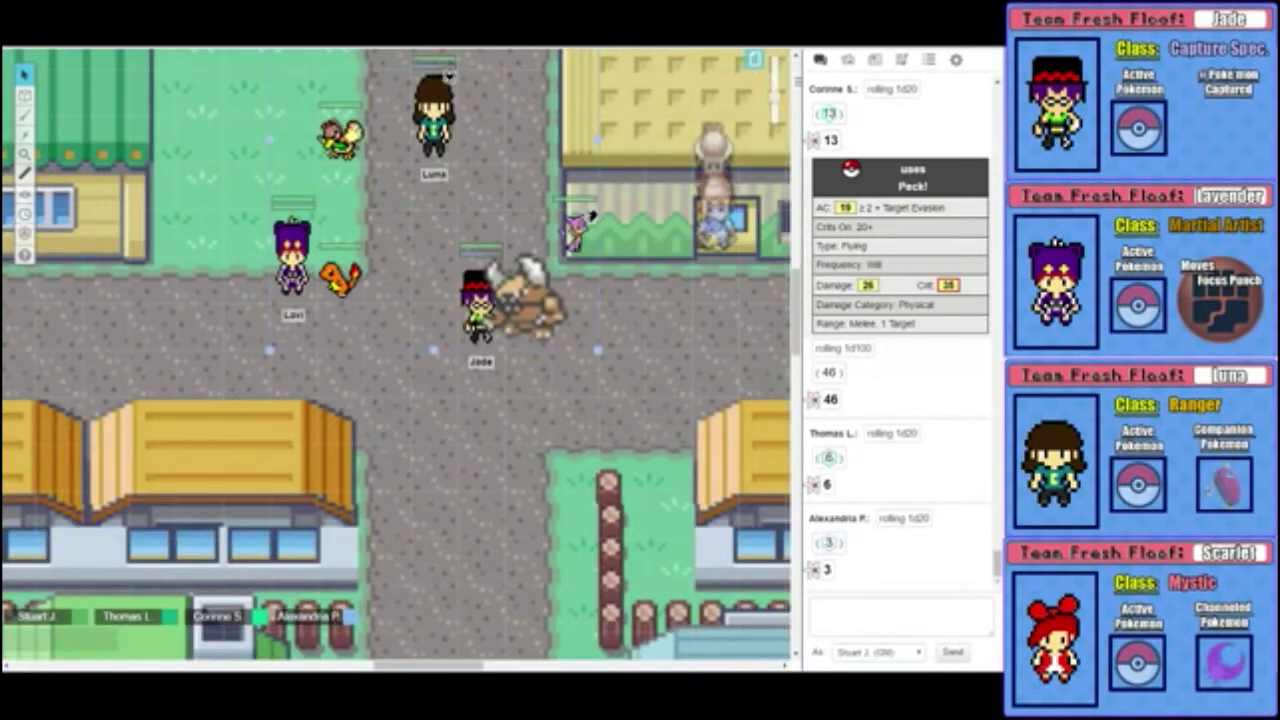
pyautogui.scroll(2, 592, 215)
pyautogui.scroll(-3, 592, 215)
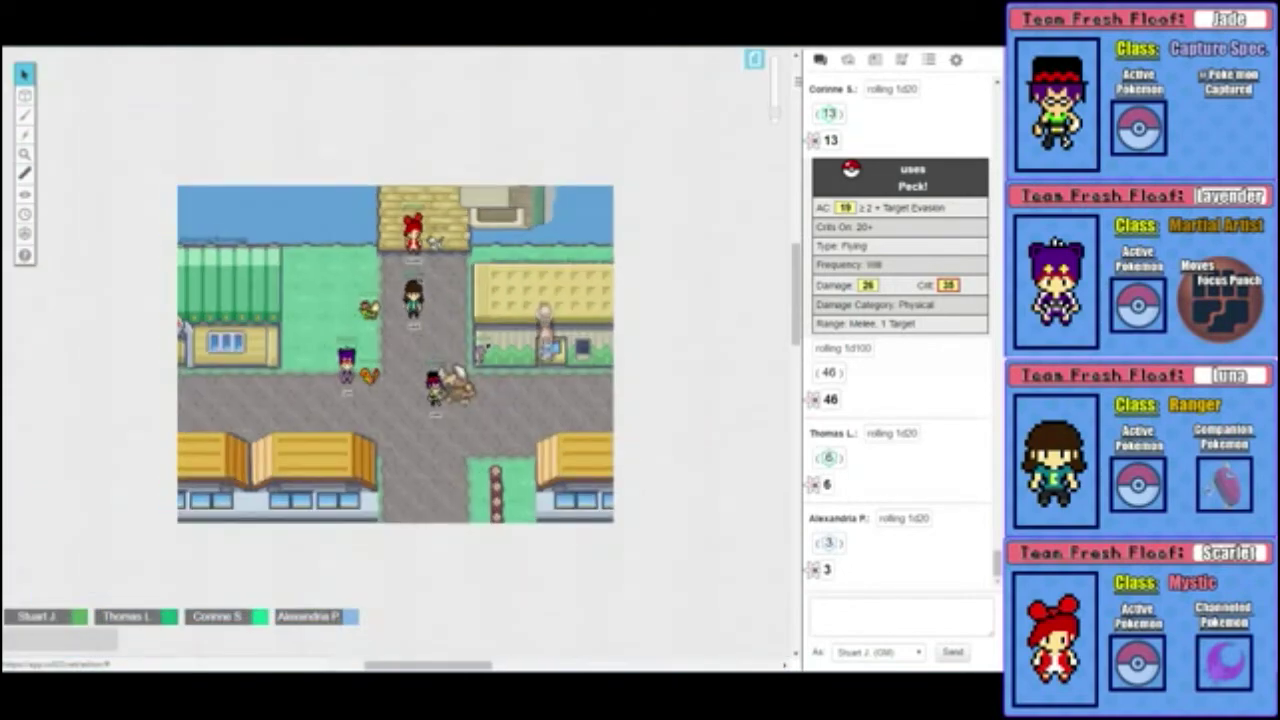
pyautogui.hscroll(2, 400, 360)
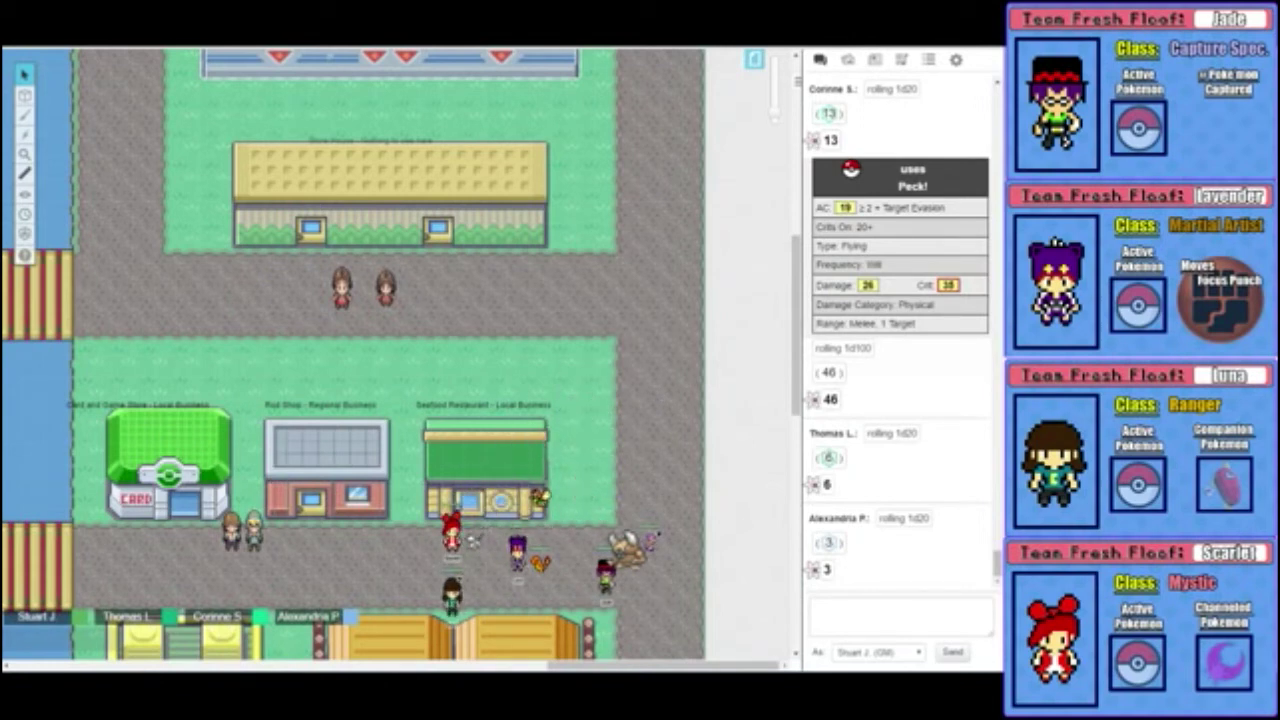
pyautogui.moveTo(540, 495); pyautogui.dragTo(474, 563)
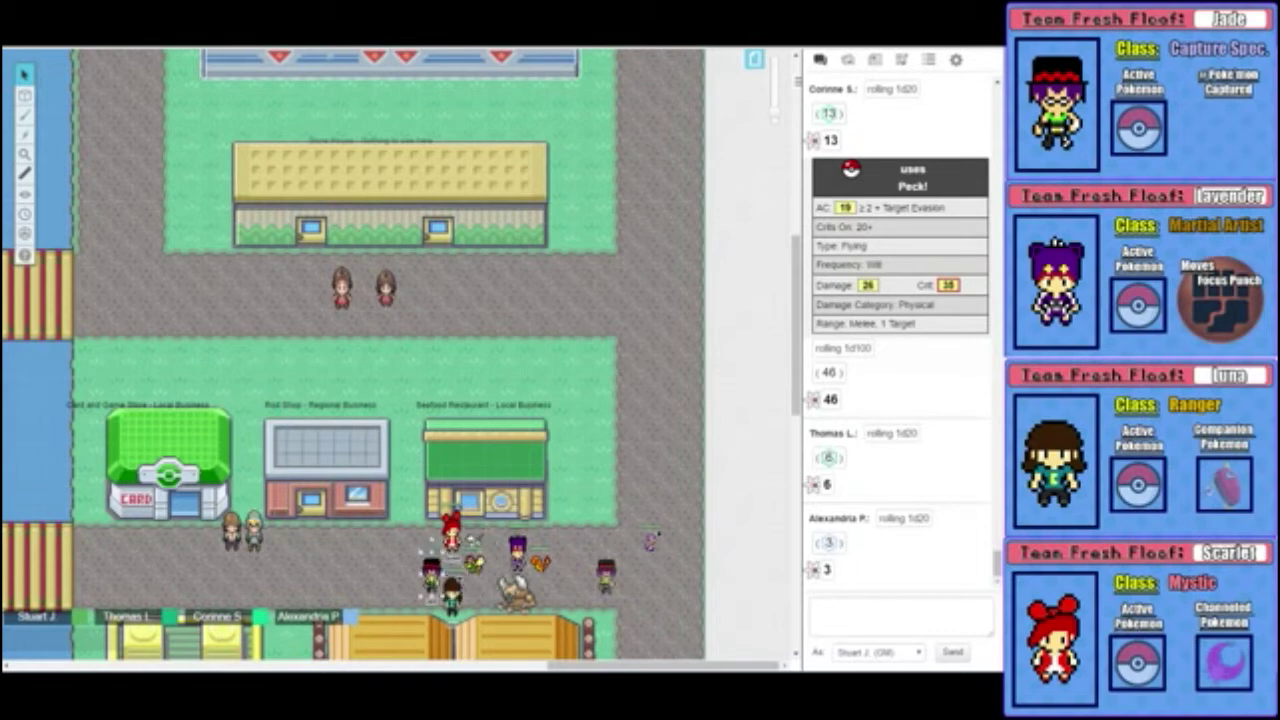
pyautogui.moveTo(431, 573); pyautogui.dragTo(562, 574)
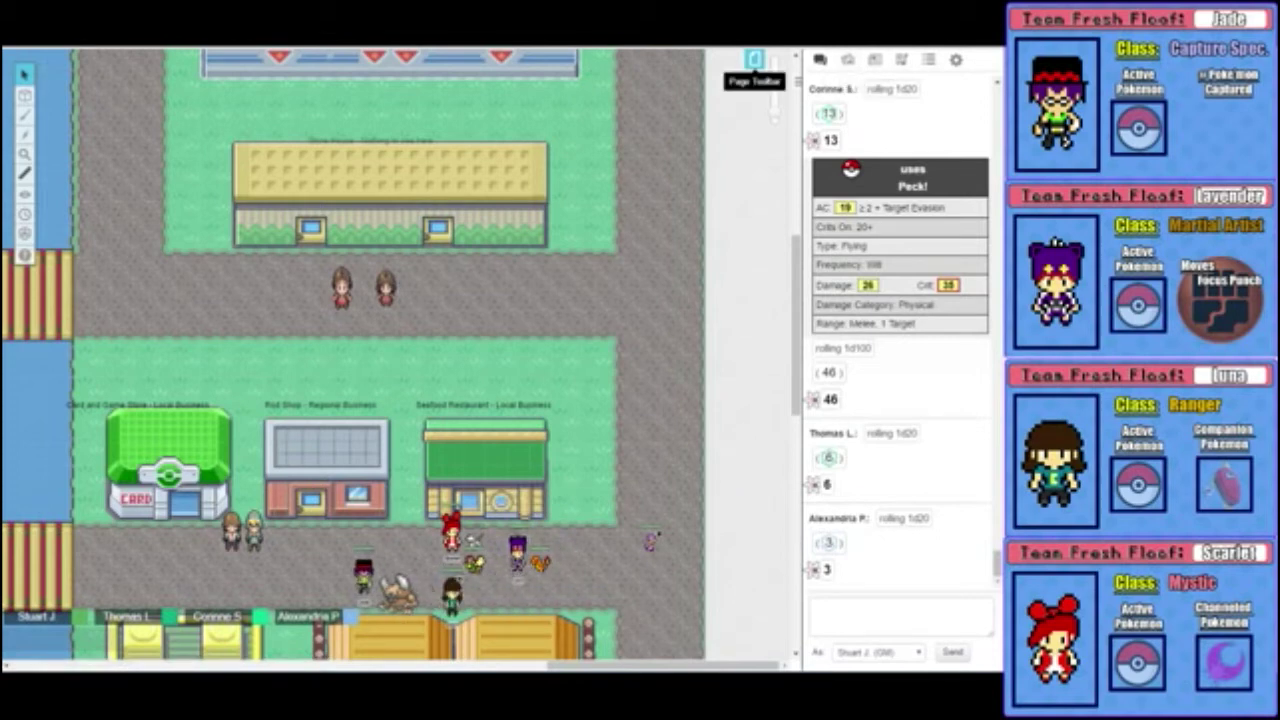
pyautogui.click(754, 60)
pyautogui.hscroll(5, 518, 80)
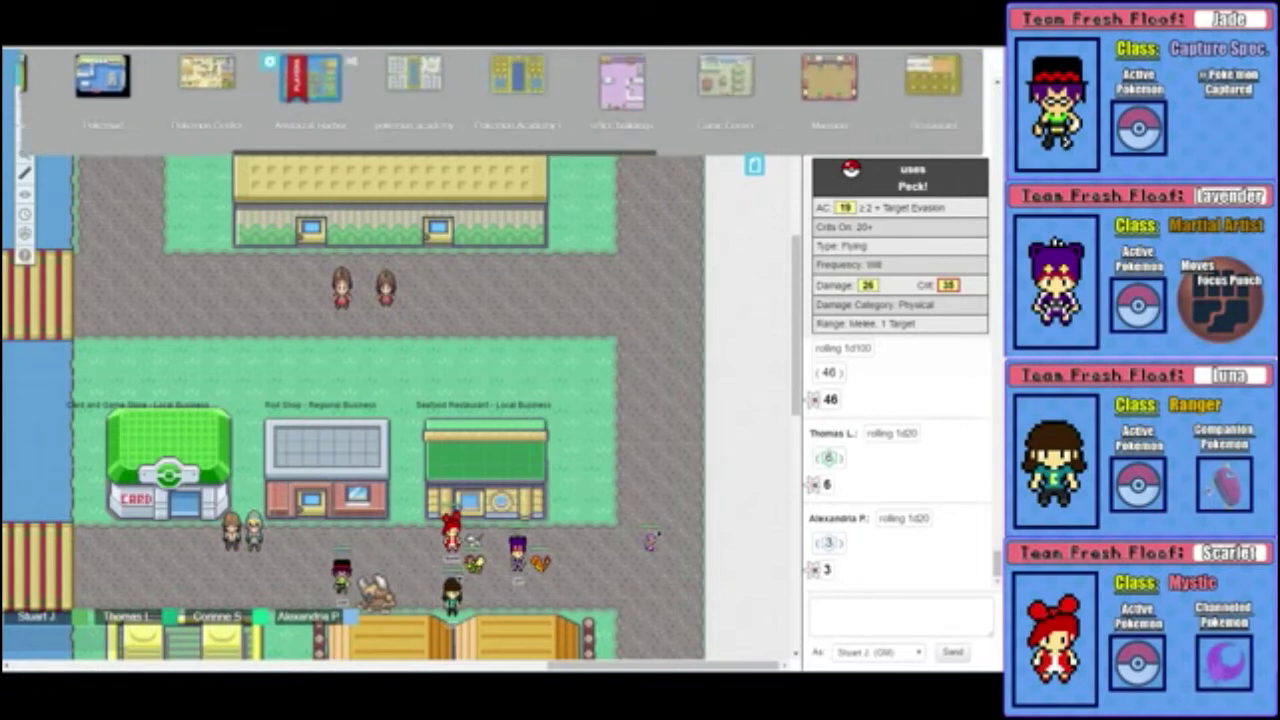
# Step: Send players to the Restaurant page and line up the red-haired, black-haired and third tokens in the right corridor
pyautogui.moveTo(310, 80)
pyautogui.mouseDown()
pyautogui.moveTo(934, 78)
pyautogui.moveTo(920, 80)
pyautogui.mouseUp()
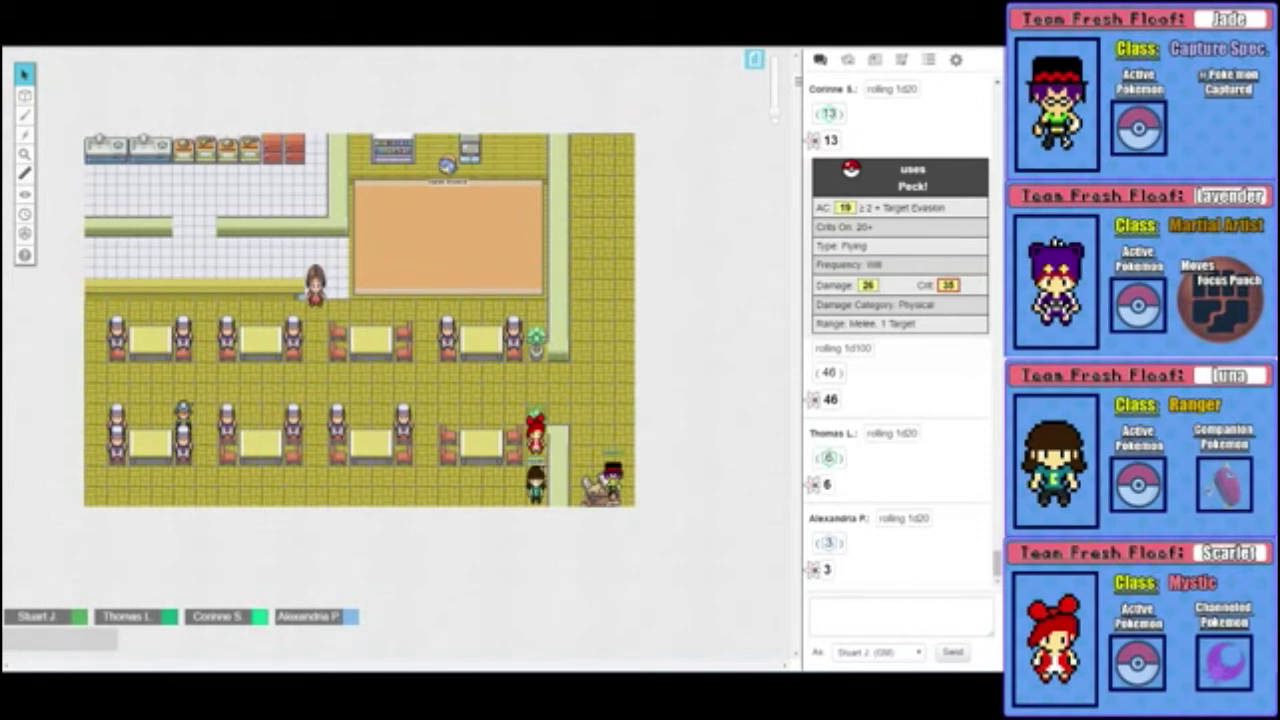
pyautogui.moveTo(536, 432); pyautogui.dragTo(600, 420)
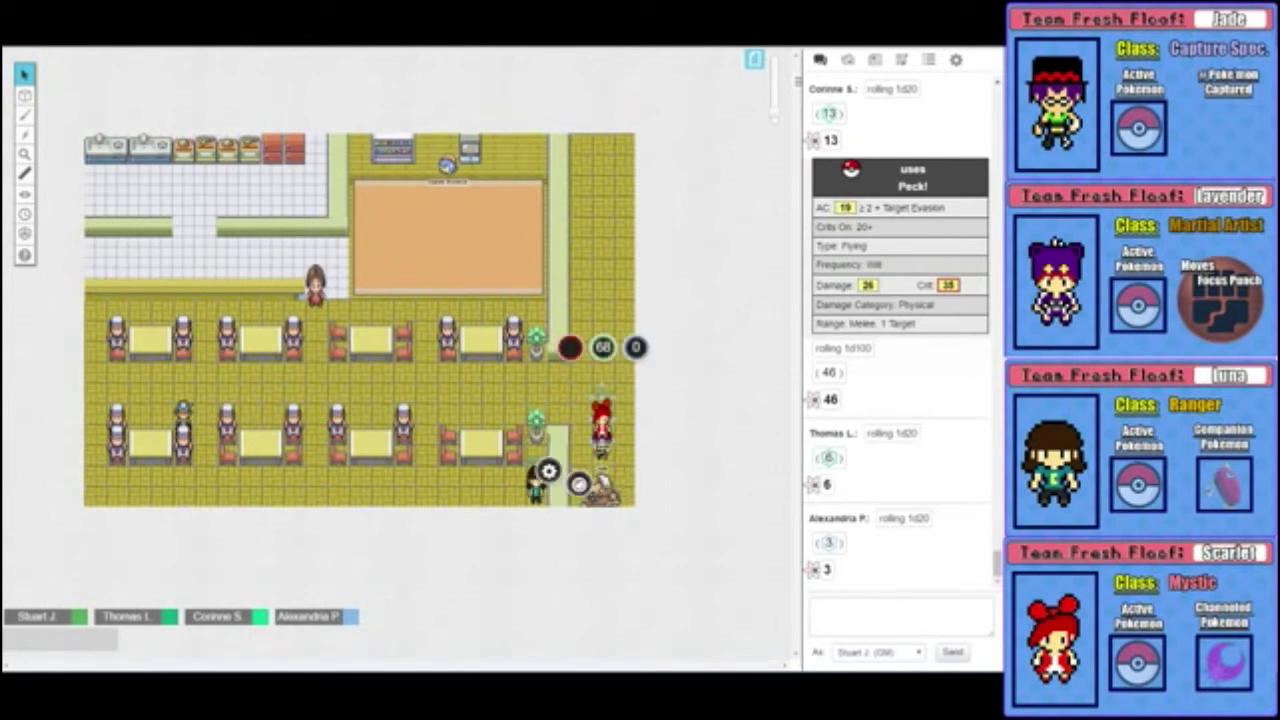
pyautogui.press('Escape')
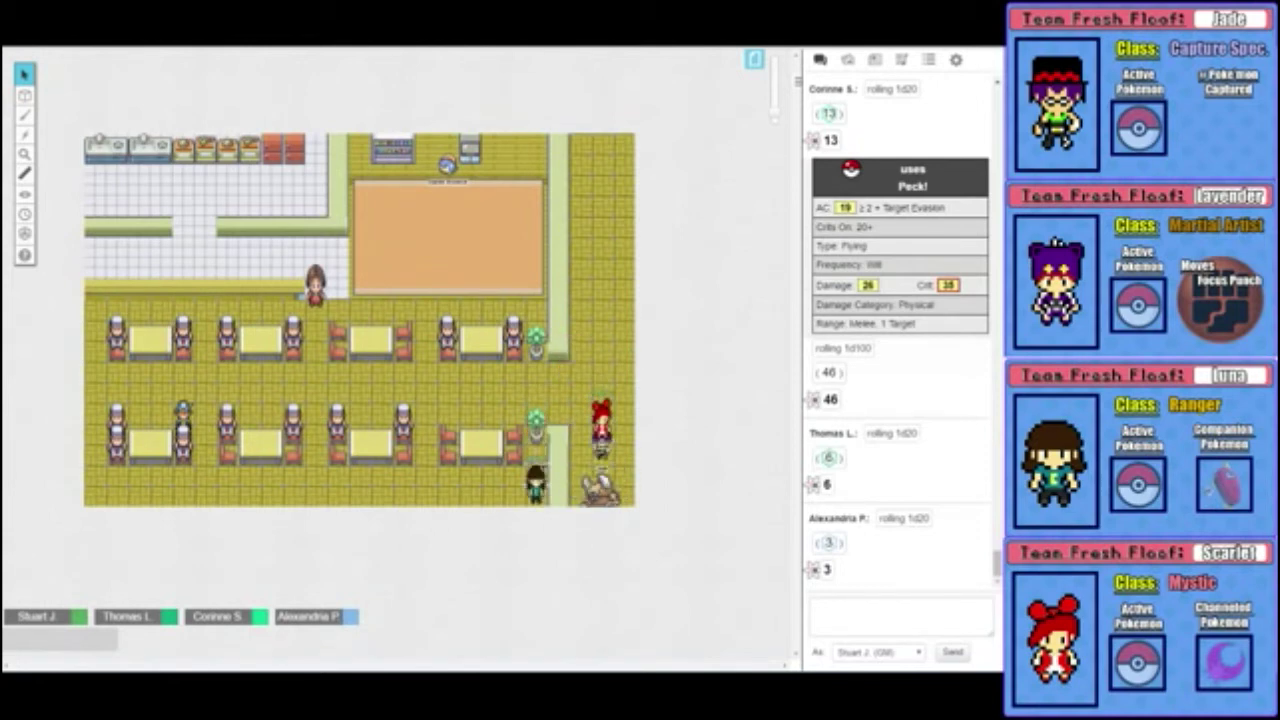
pyautogui.moveTo(536, 483); pyautogui.dragTo(578, 425)
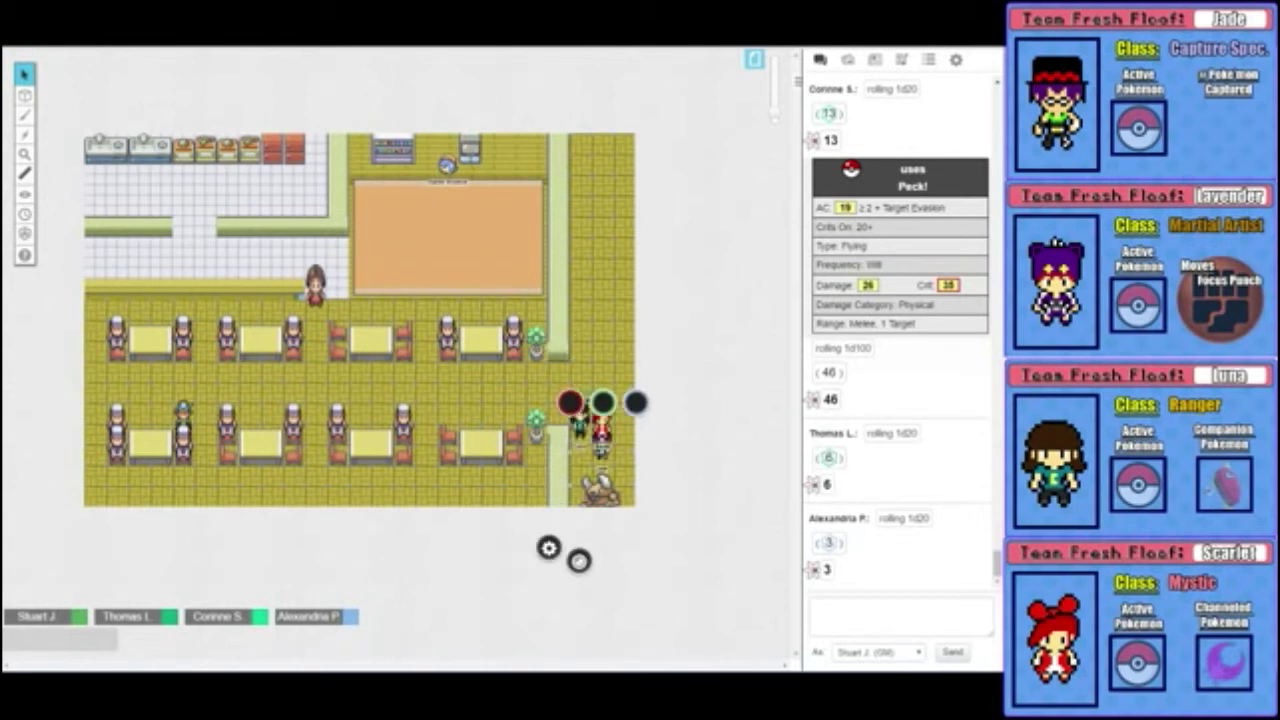
pyautogui.moveTo(600, 492); pyautogui.dragTo(623, 425)
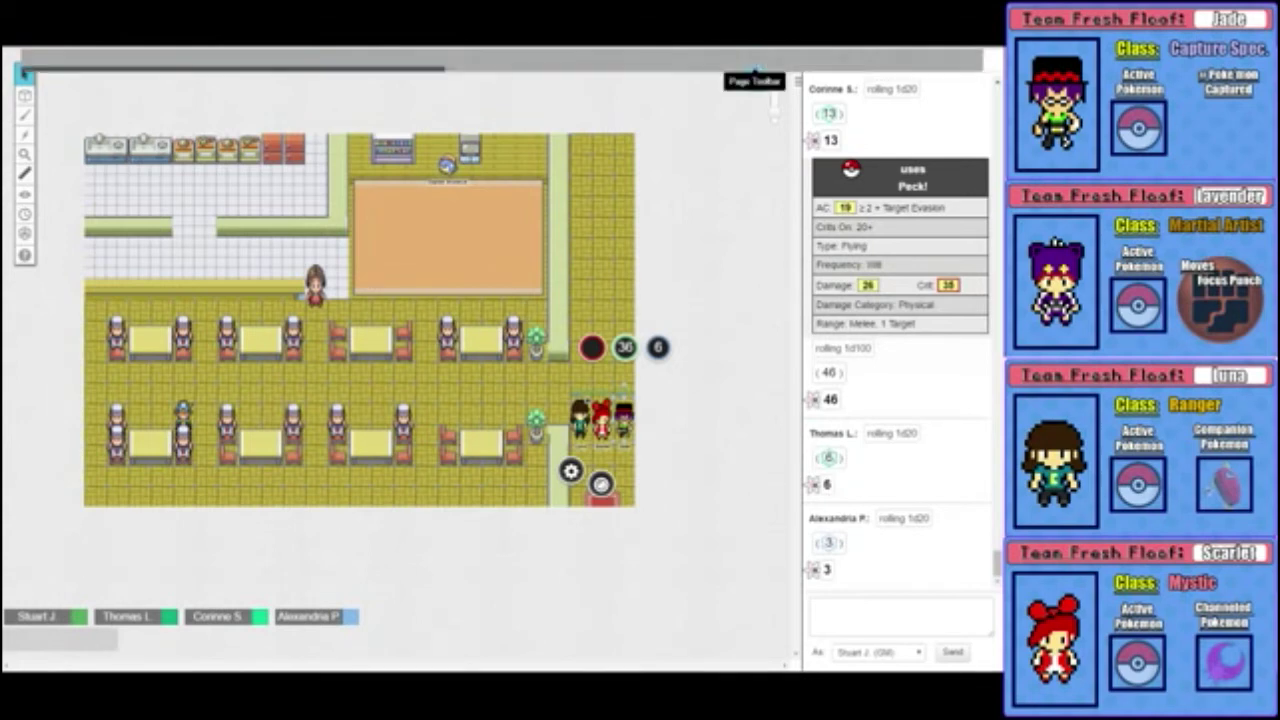
pyautogui.click(755, 72)
pyautogui.hscroll(5, 500, 90)
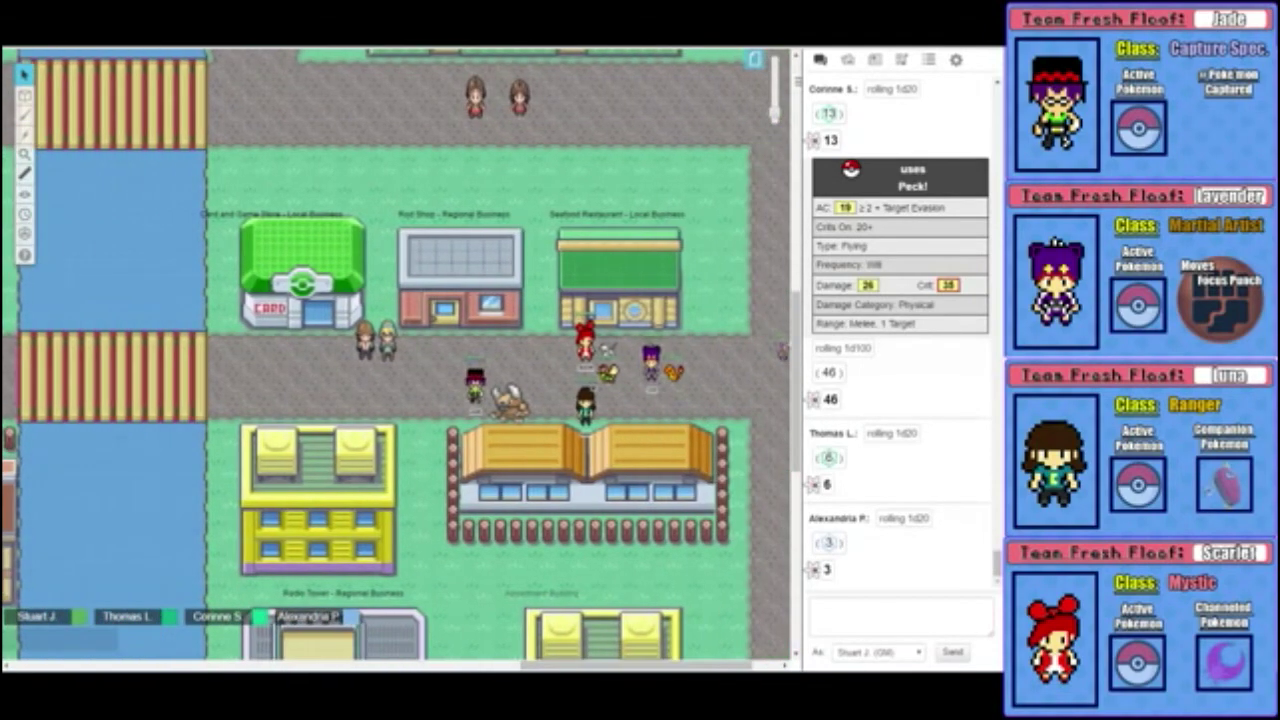
# Step: Select the purple-haired token on the town map and place it beside the party in the restaurant
pyautogui.click(640, 360)
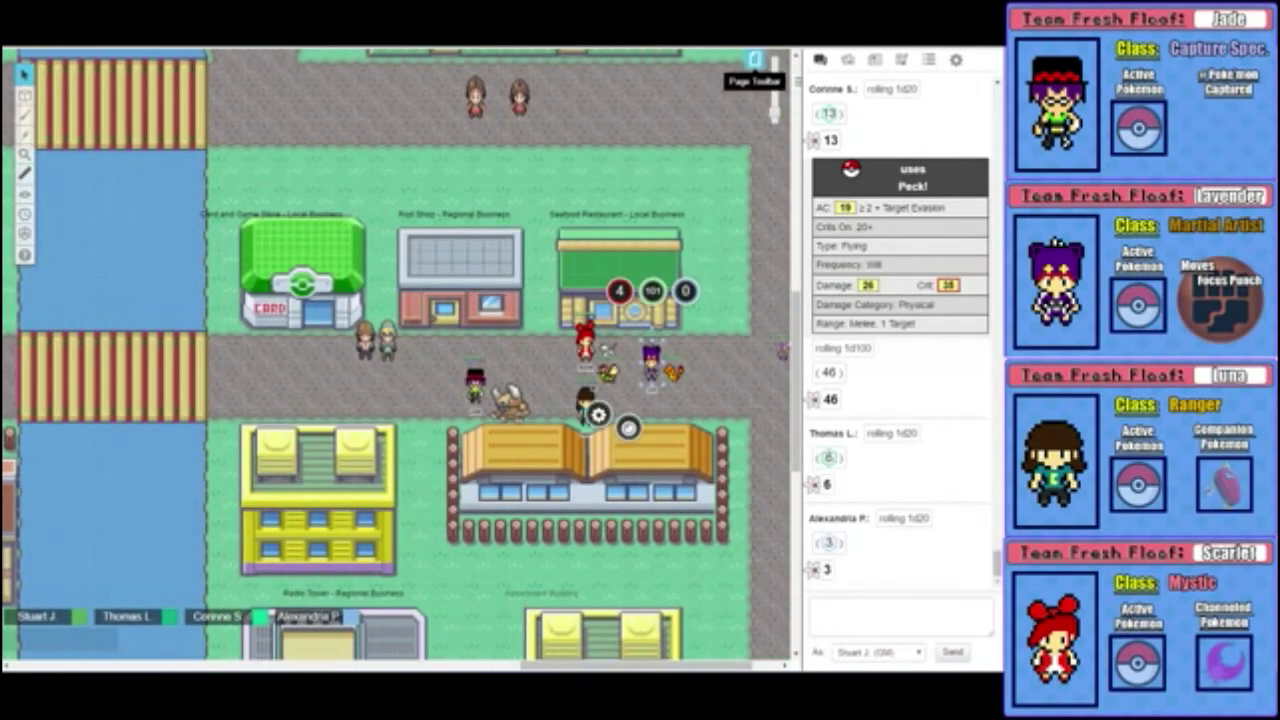
pyautogui.click(774, 72)
pyautogui.hscroll(5, 500, 90)
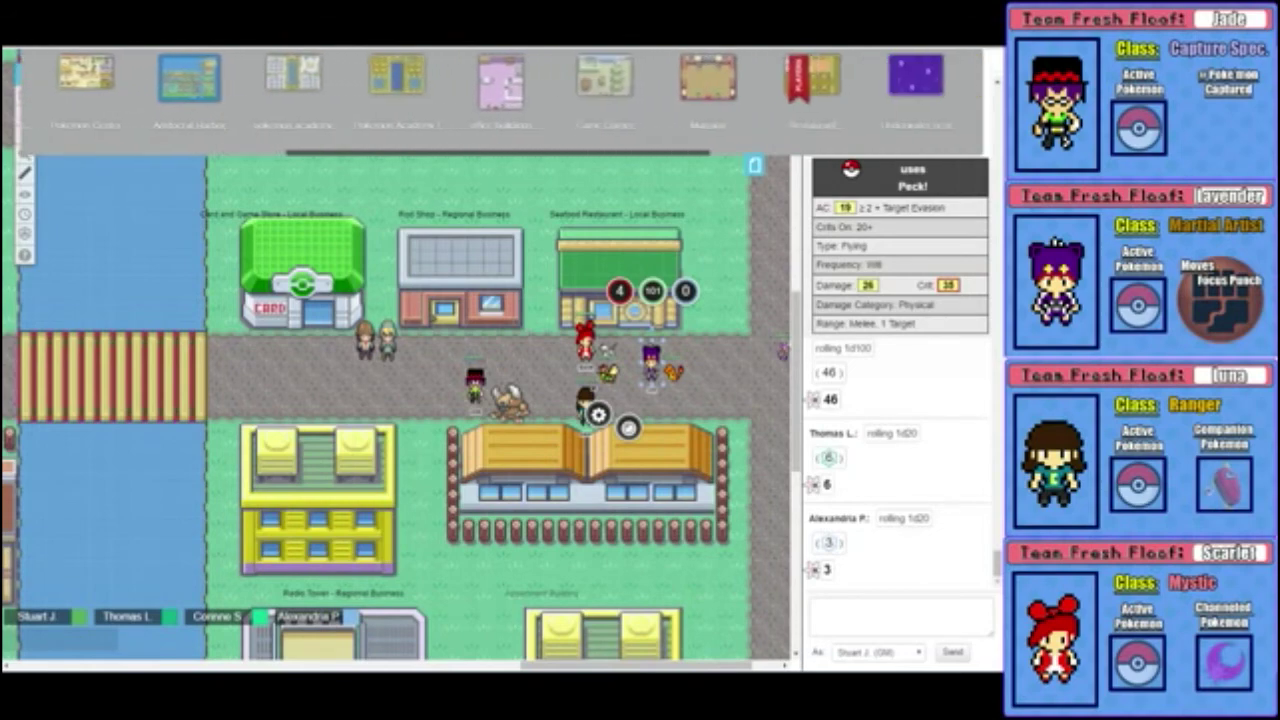
pyautogui.click(836, 75)
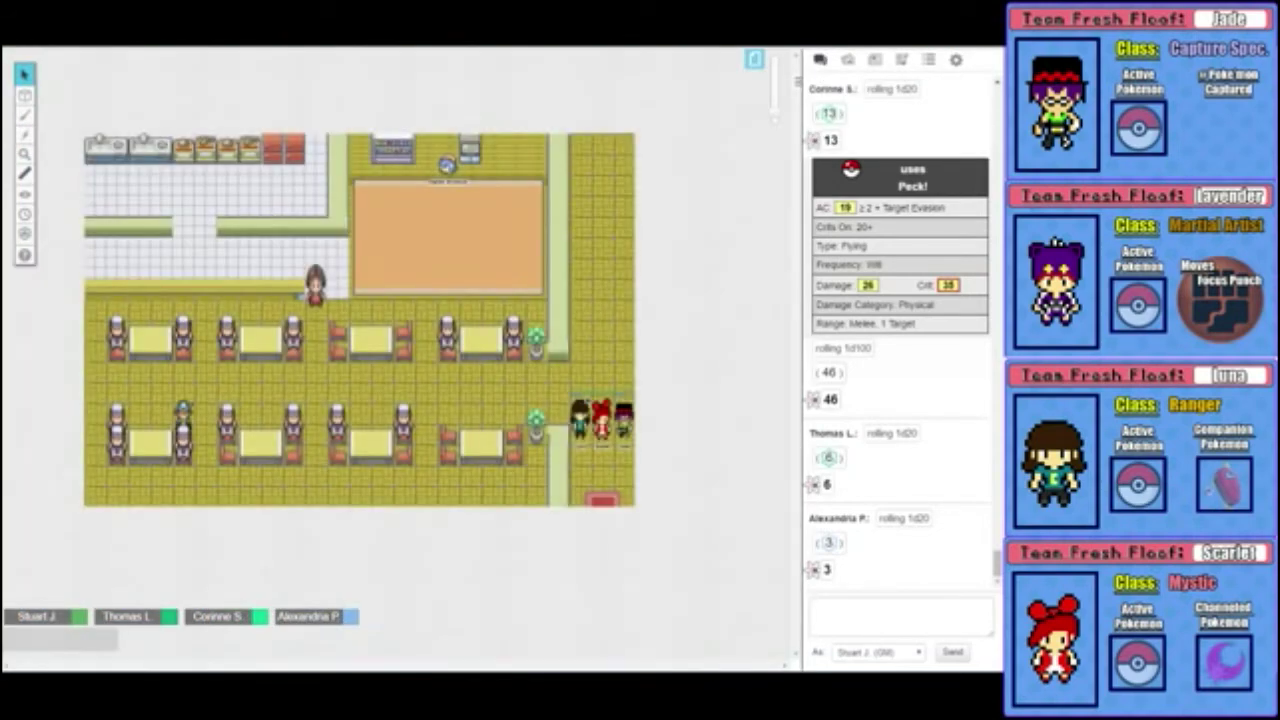
pyautogui.moveTo(580, 365); pyautogui.dragTo(579, 378)
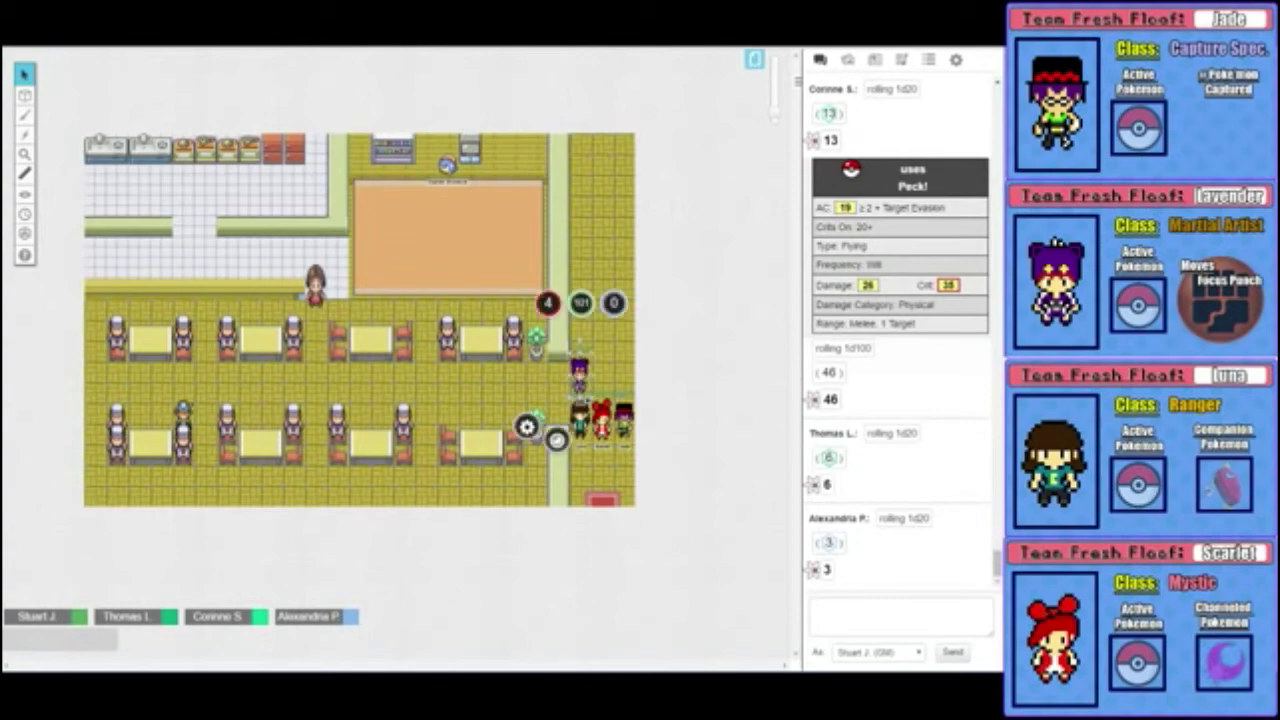
pyautogui.scroll(3, 525, 500)
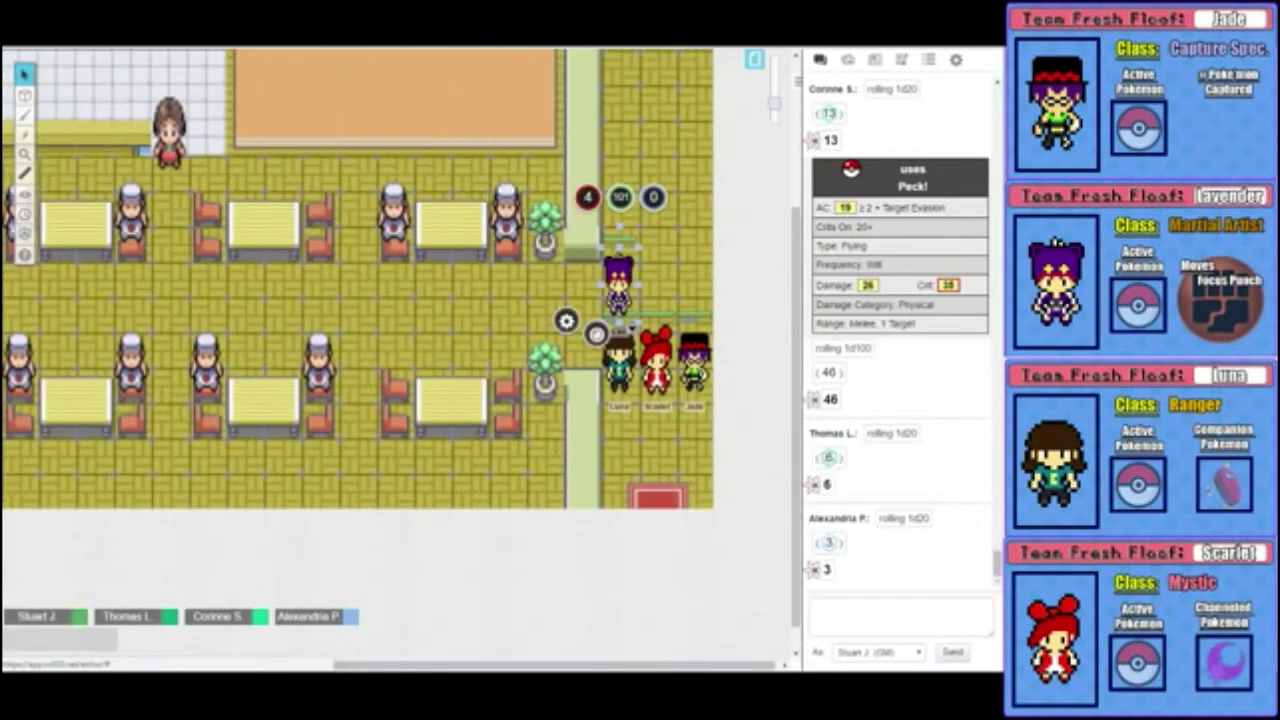
pyautogui.hscroll(-1, 380, 280)
pyautogui.hscroll(-1, 380, 280)
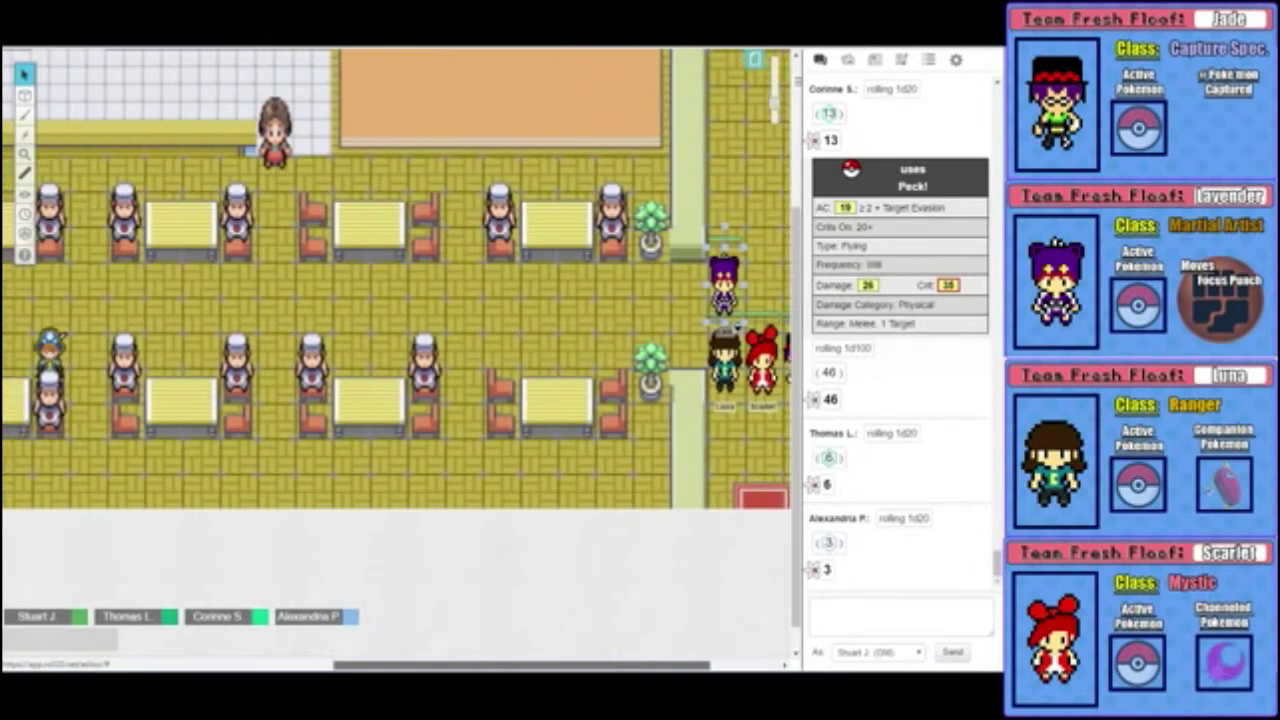
pyautogui.hscroll(-1, 380, 280)
pyautogui.hscroll(-1, 380, 280)
pyautogui.hscroll(1, 380, 280)
pyautogui.hscroll(1, 380, 280)
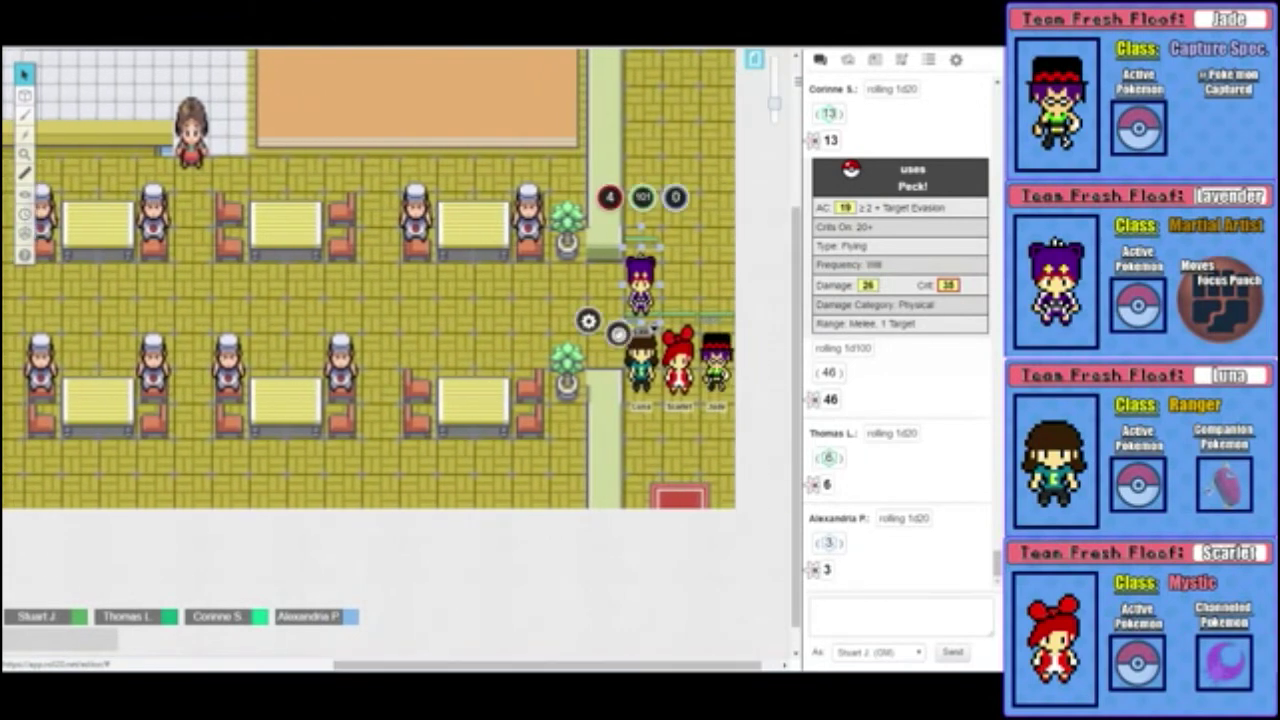
# Step: Toggle the page strip and drag the owner NPC down from the top-left toward the aisle
pyautogui.click(754, 59)
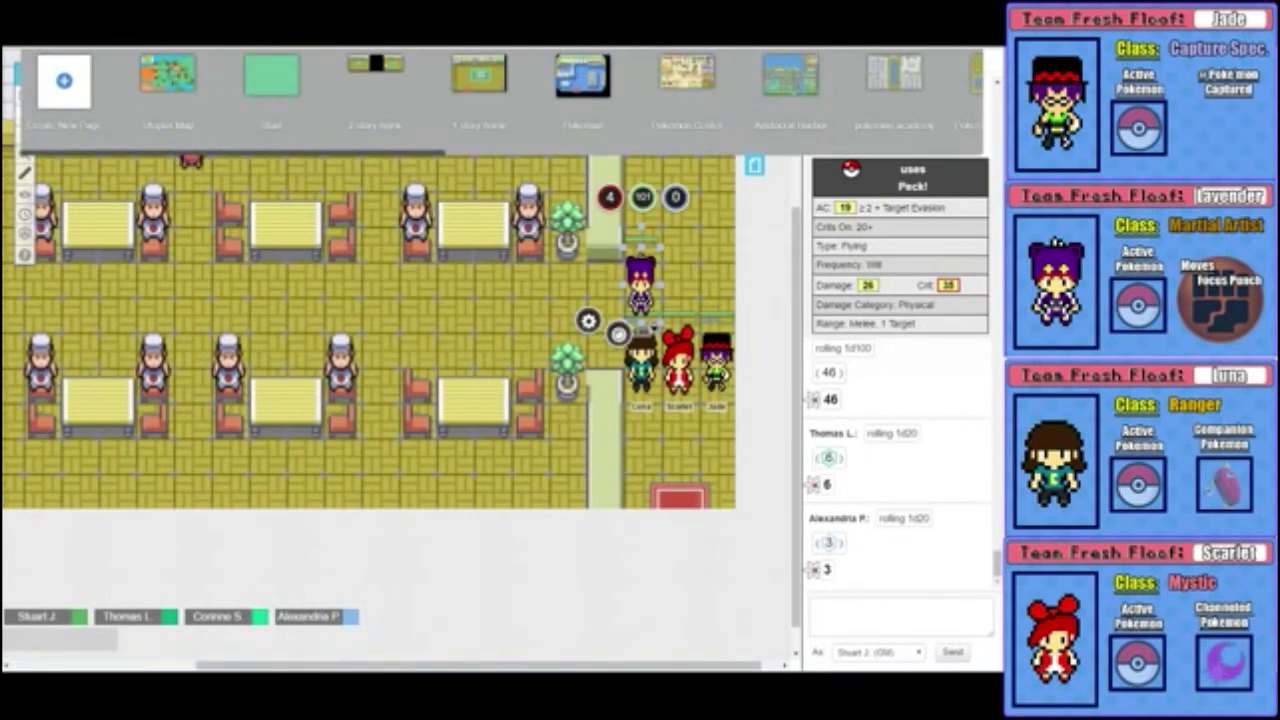
pyautogui.click(754, 165)
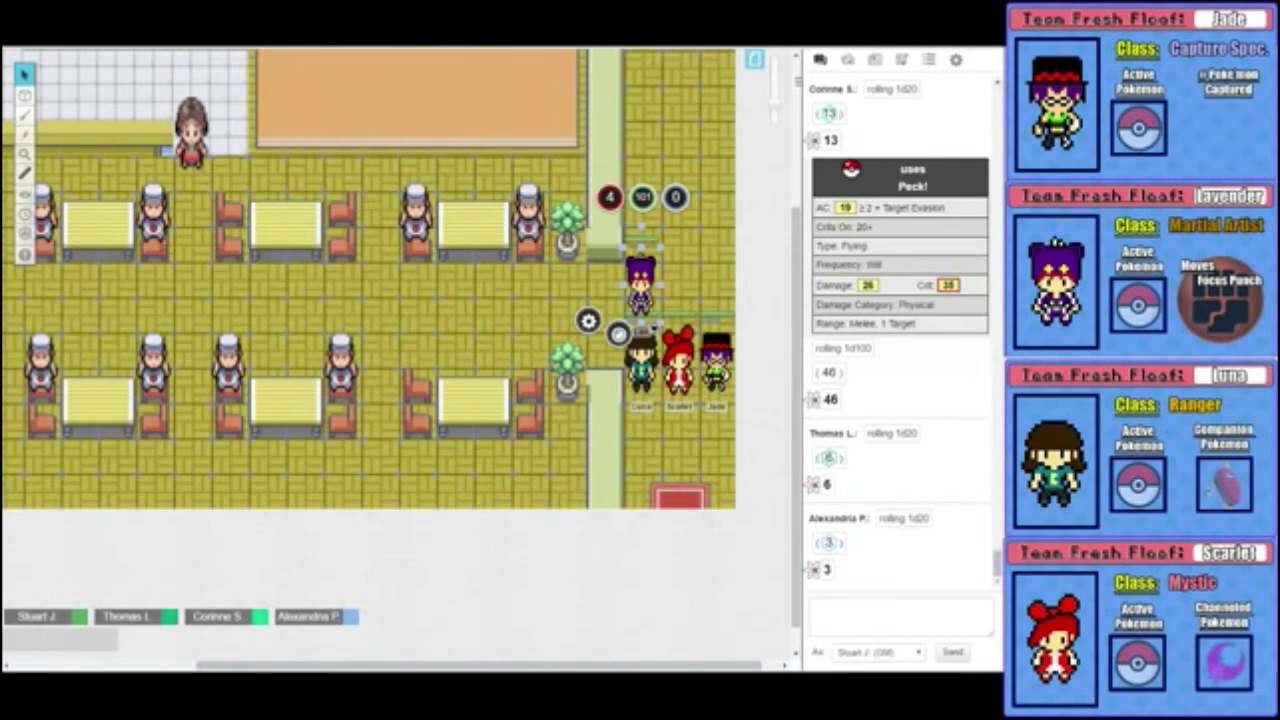
pyautogui.moveTo(190, 130)
pyautogui.mouseDown()
pyautogui.moveTo(286, 171)
pyautogui.moveTo(228, 285)
pyautogui.moveTo(566, 285)
pyautogui.mouseUp()
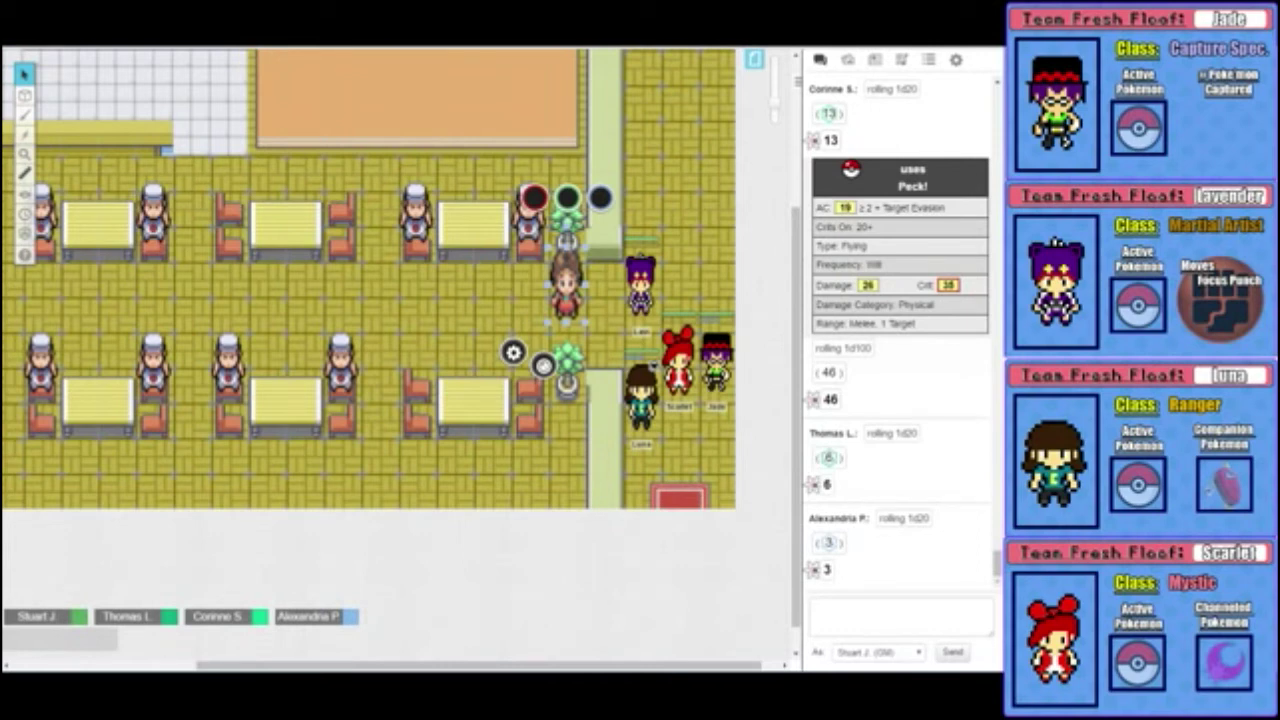
# Step: Move Luna up one tile so she lines up beside Scarlet and Jade
pyautogui.moveTo(655, 368); pyautogui.dragTo(655, 330)
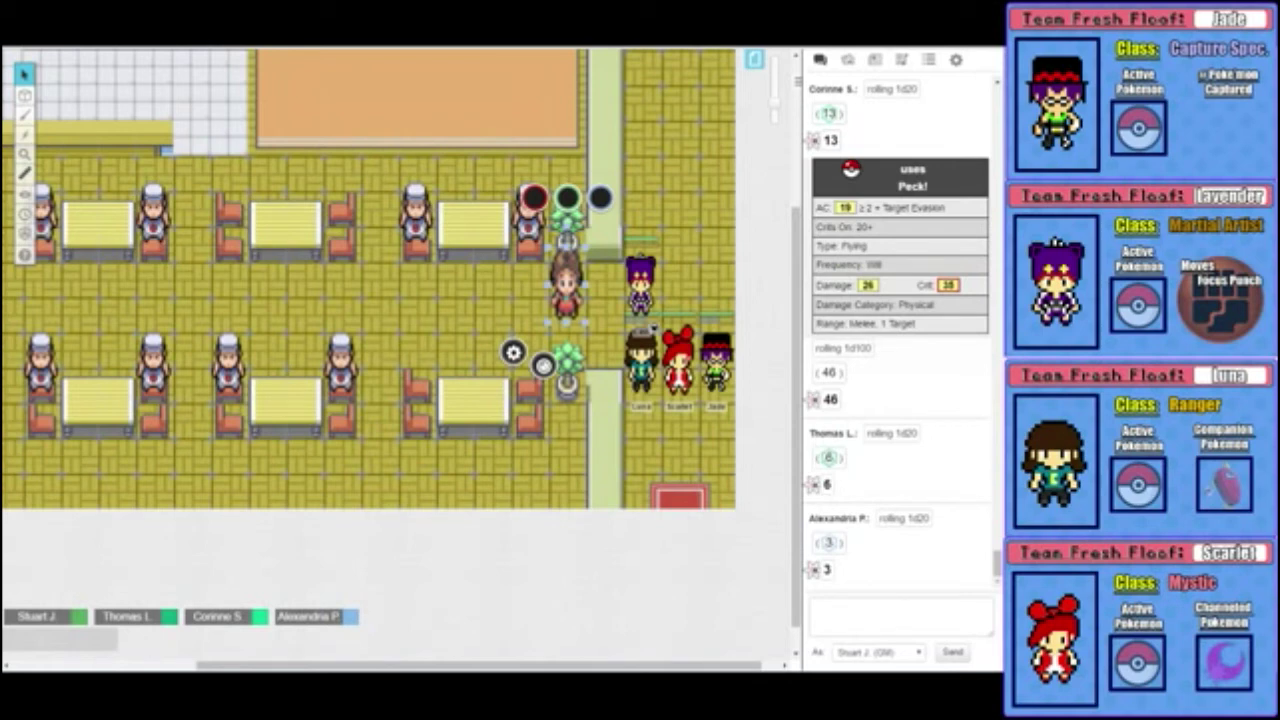
# Step: Move the brown-haired owner token one square down-right beside the party, then deselect it
pyautogui.moveTo(566, 285); pyautogui.dragTo(603, 318)
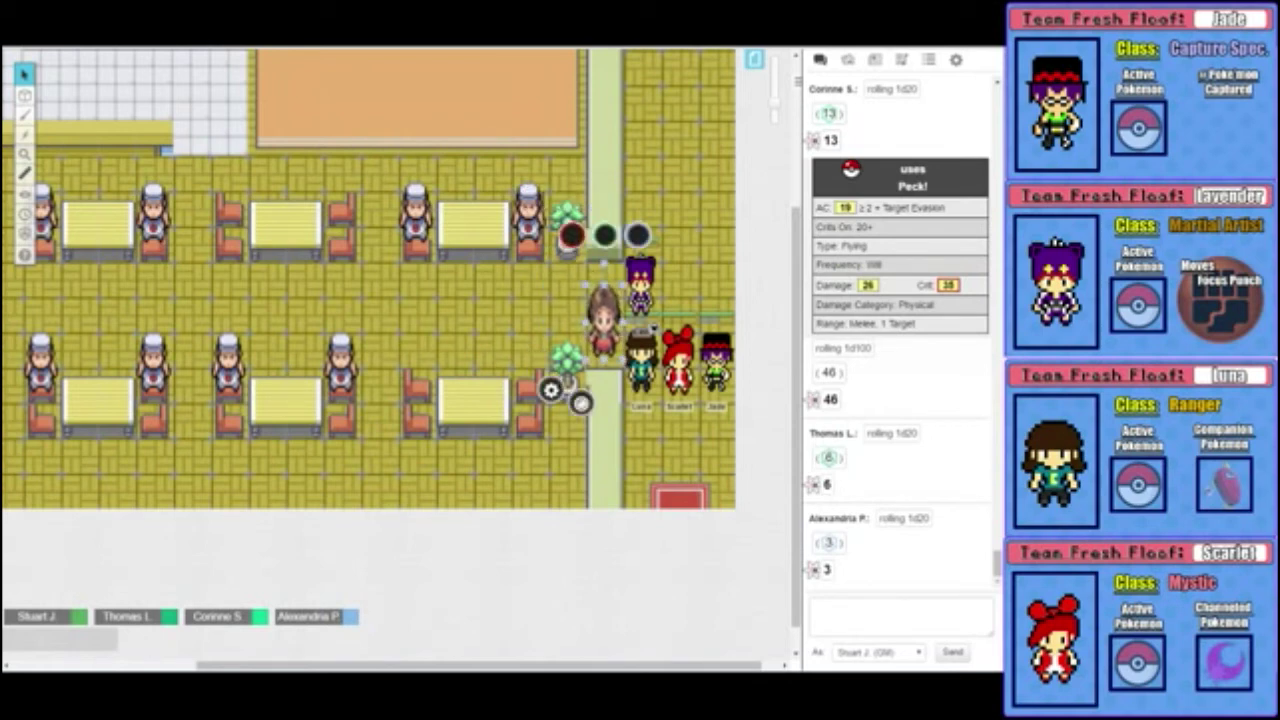
pyautogui.press('Escape')
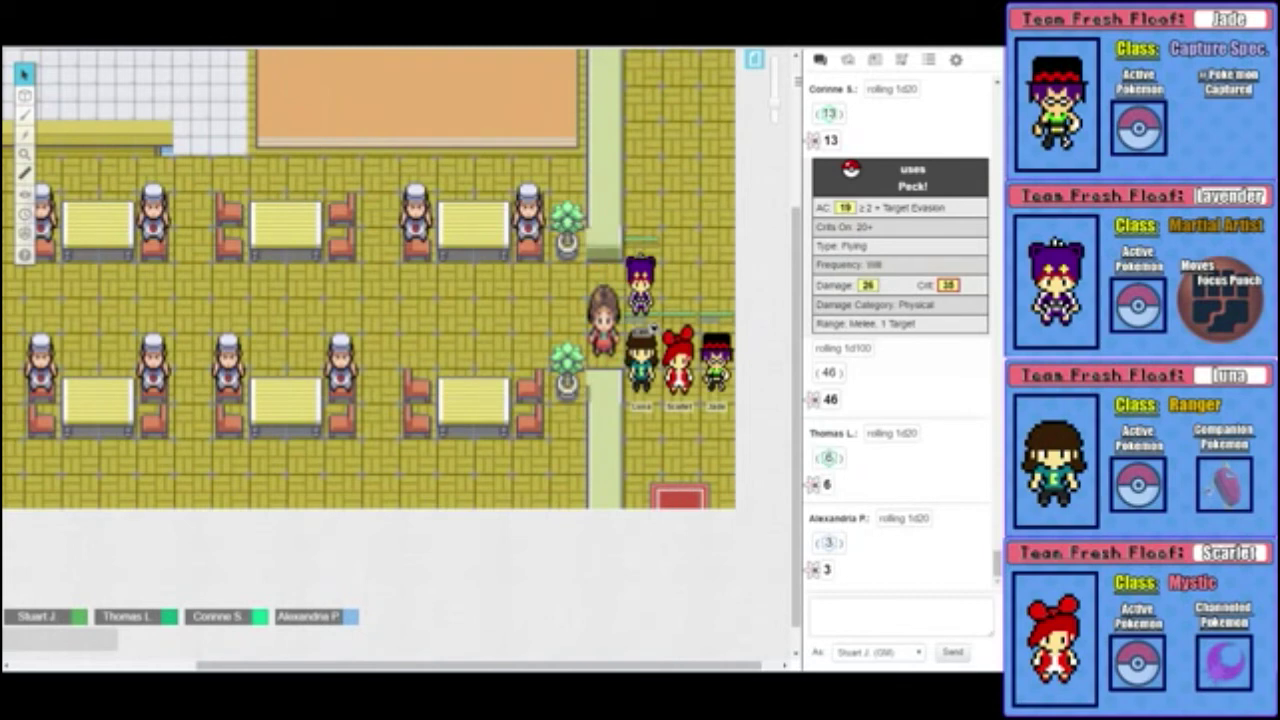
pyautogui.hscroll(-1, 380, 280)
pyautogui.hscroll(-1, 380, 280)
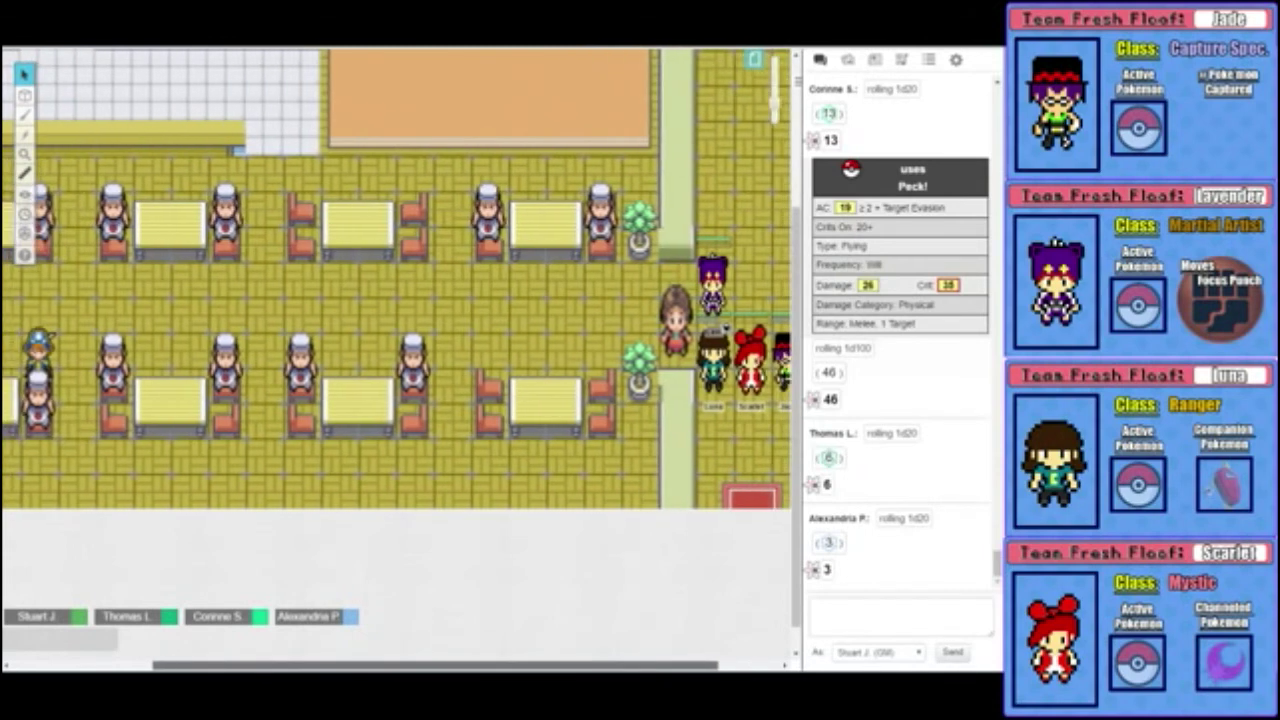
pyautogui.hscroll(-1, 380, 280)
pyautogui.hscroll(-1, 396, 280)
pyautogui.hscroll(2, 396, 280)
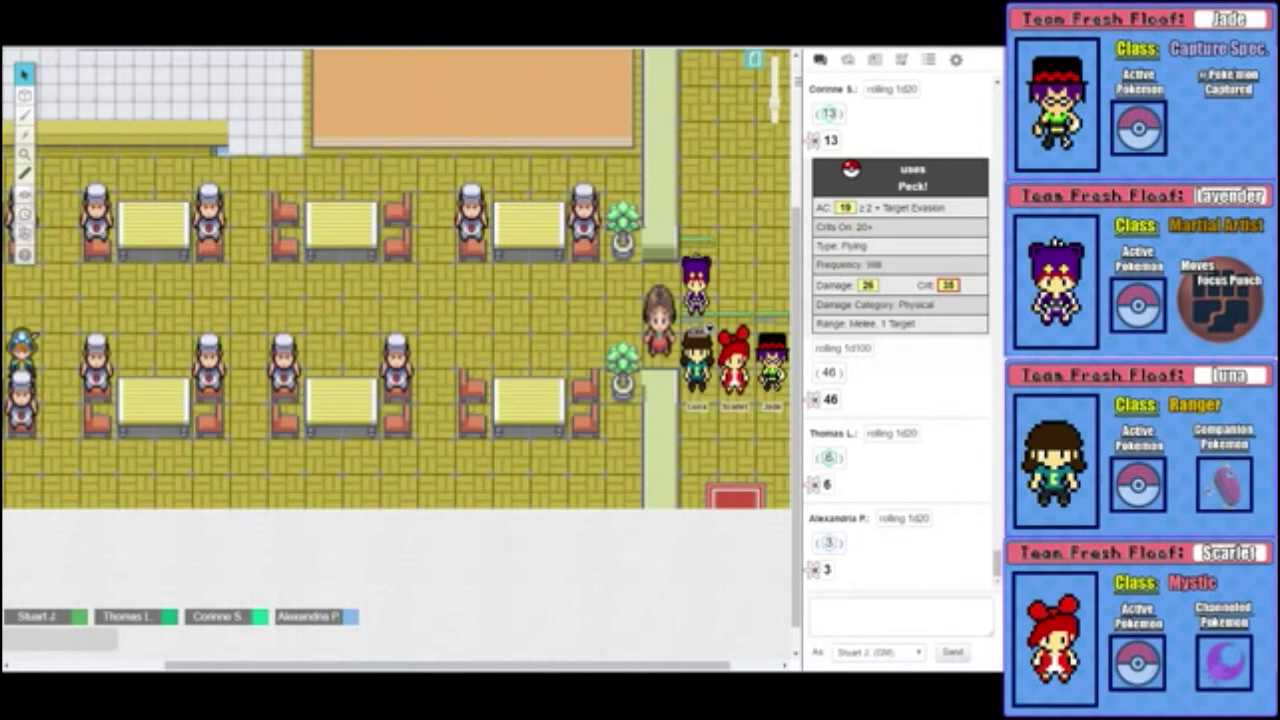
pyautogui.hscroll(3, 397, 280)
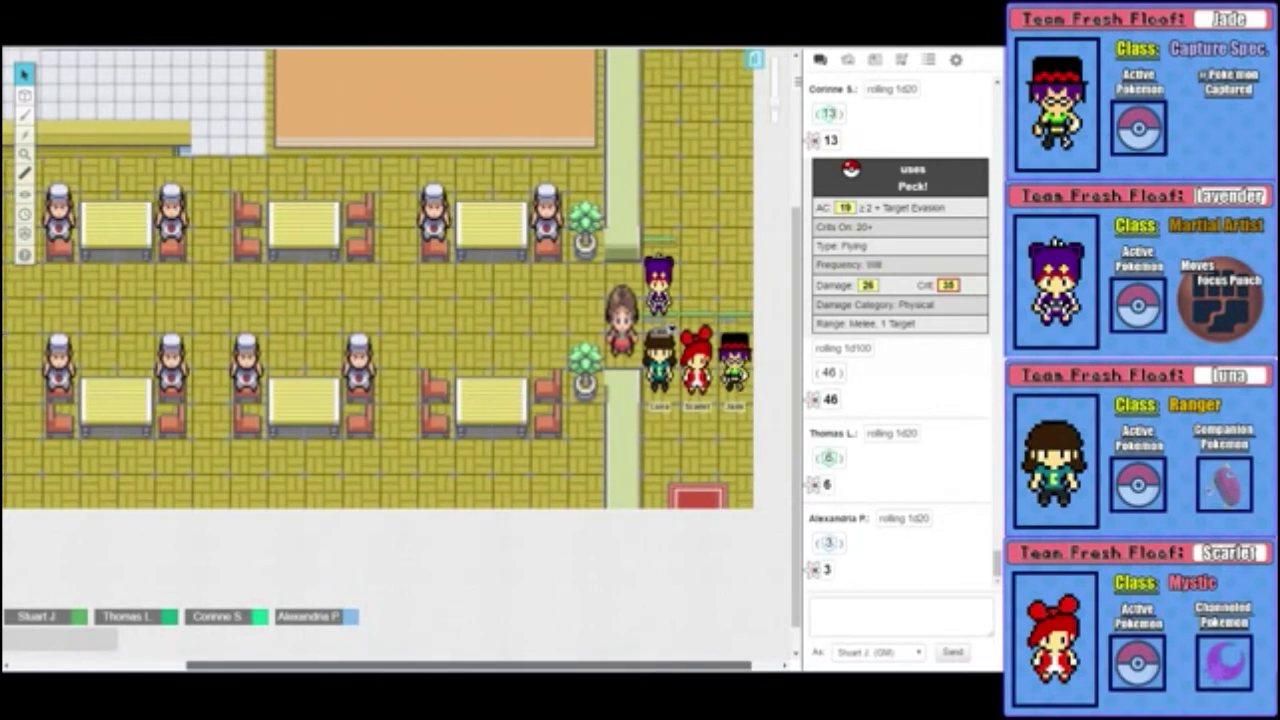
pyautogui.hscroll(-2, 397, 280)
pyautogui.hscroll(-3, 397, 280)
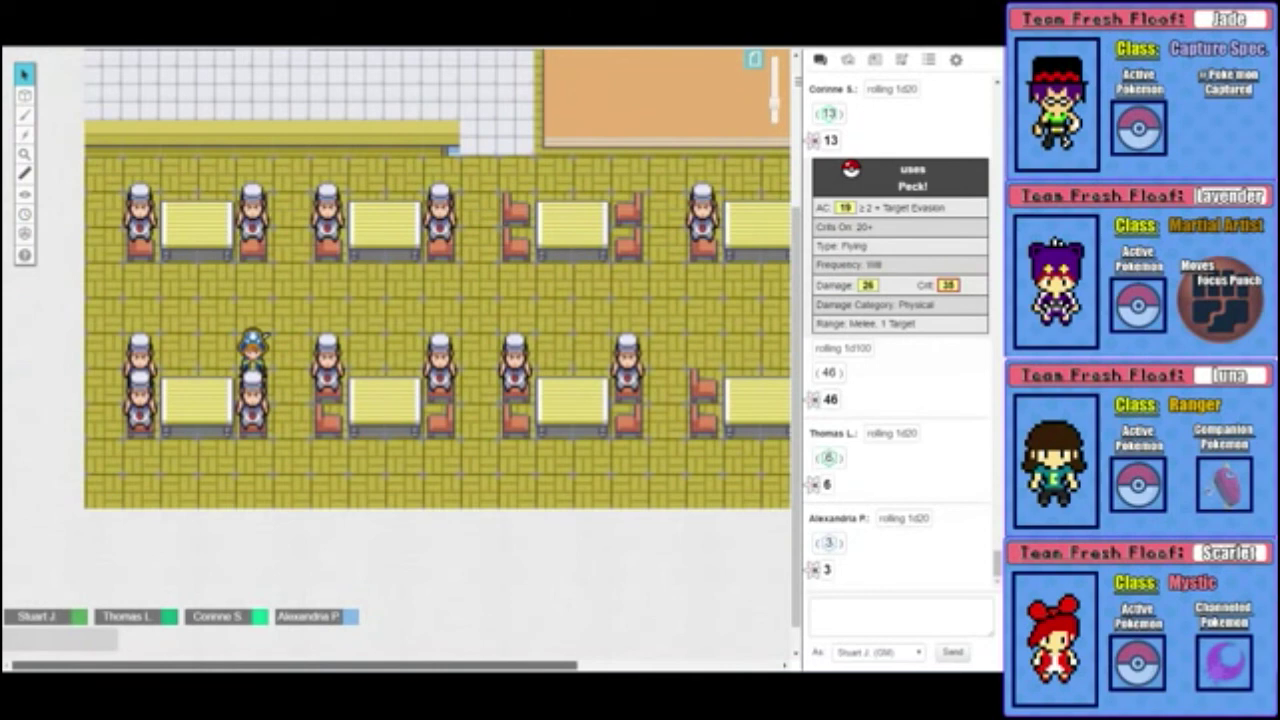
pyautogui.hscroll(-2, 397, 280)
pyautogui.hscroll(3, 397, 280)
pyautogui.hscroll(1, 397, 280)
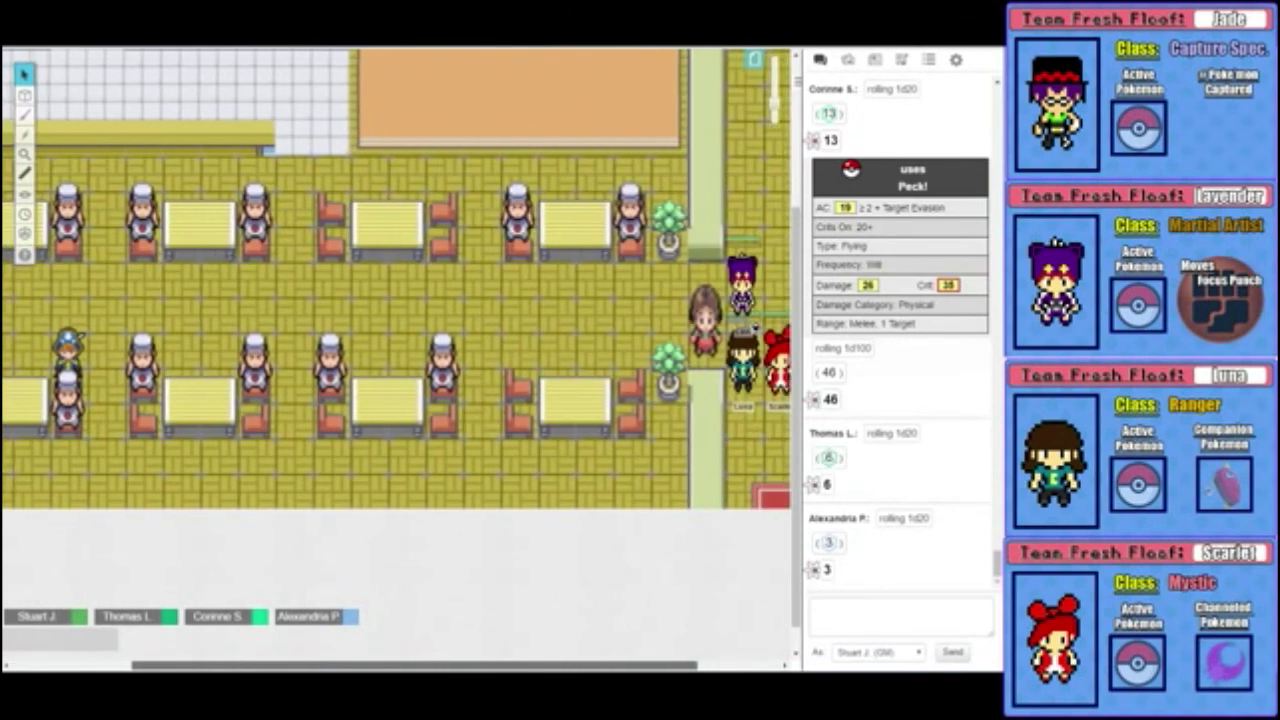
pyautogui.hscroll(3, 397, 280)
pyautogui.hscroll(1, 397, 280)
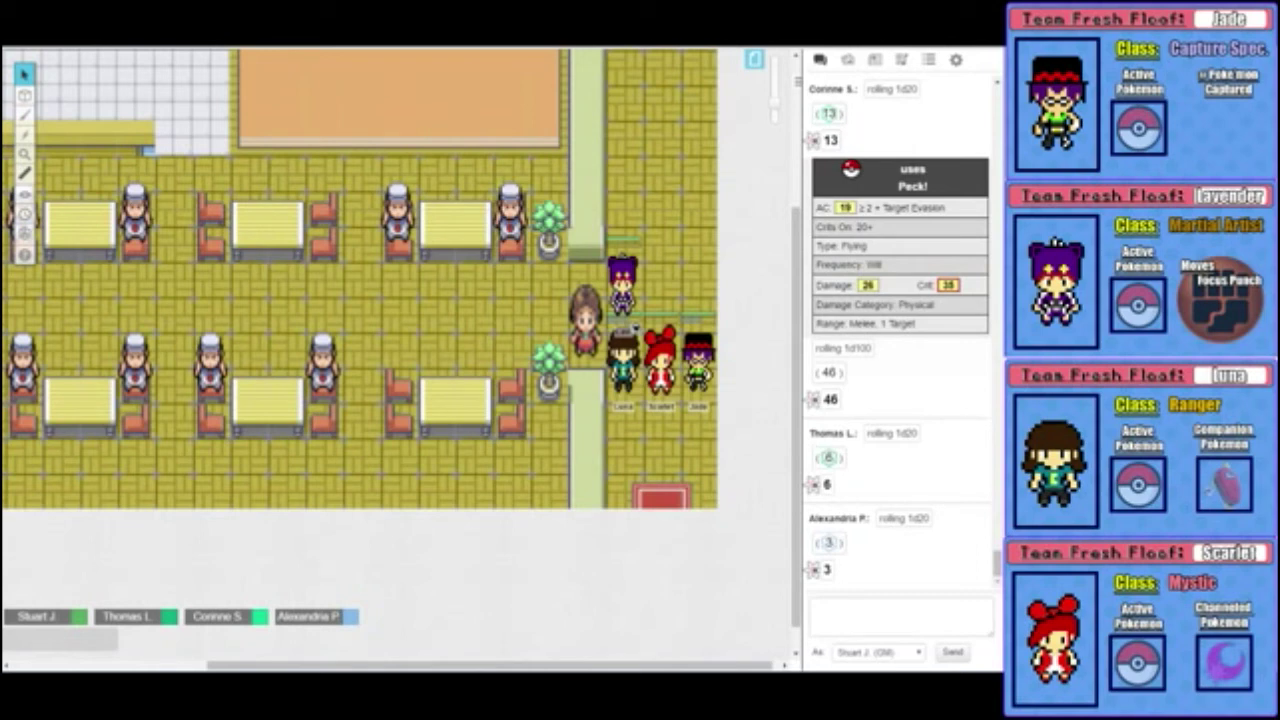
# Step: Move the brown-haired owner token left onto the open floor between the right-hand tables
pyautogui.moveTo(585, 320); pyautogui.dragTo(435, 320)
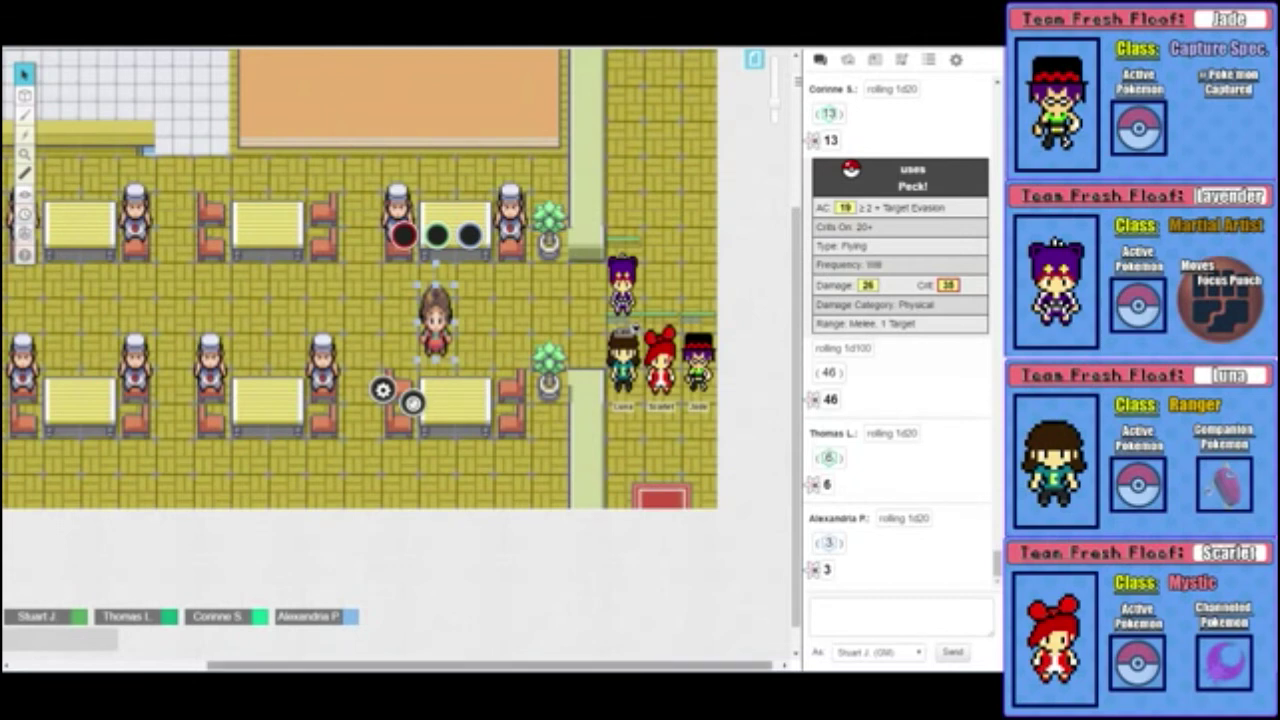
pyautogui.moveTo(490, 665); pyautogui.dragTo(496, 665)
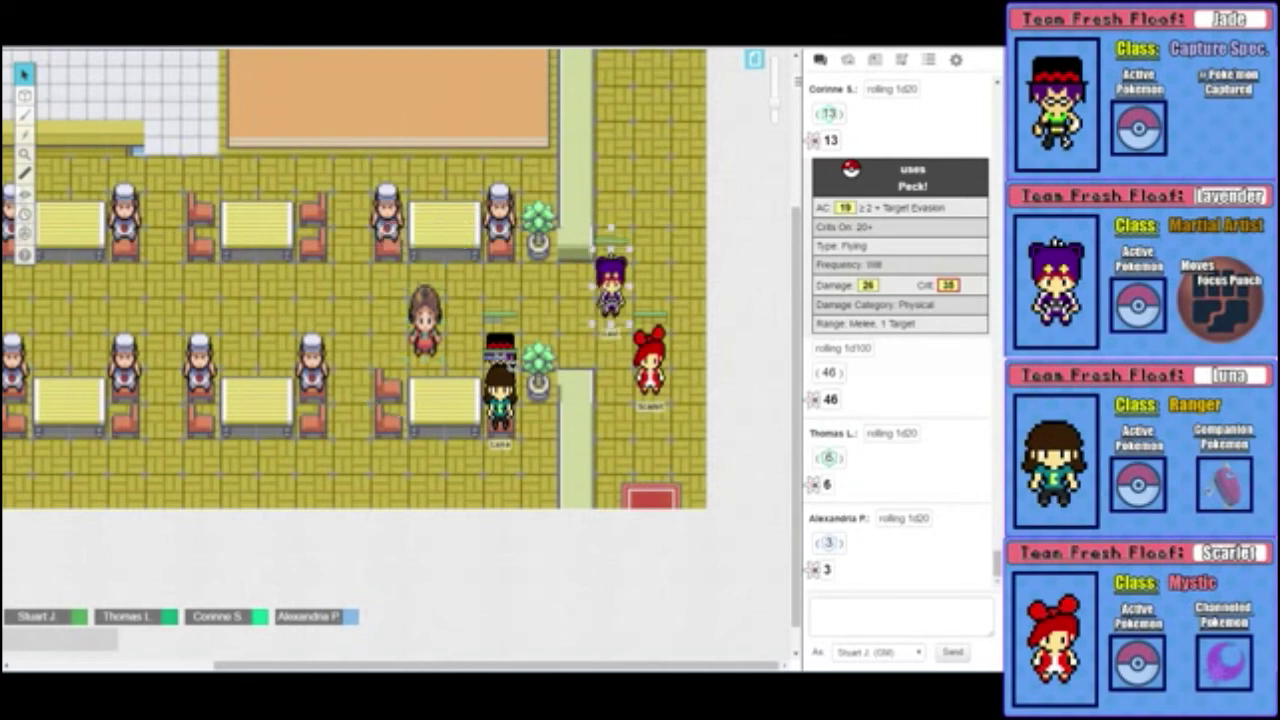
# Step: Place the purple-haired and red-haired tokens on the lower table's left chairs
pyautogui.moveTo(611, 285); pyautogui.dragTo(386, 395)
pyautogui.moveTo(650, 360); pyautogui.dragTo(386, 345)
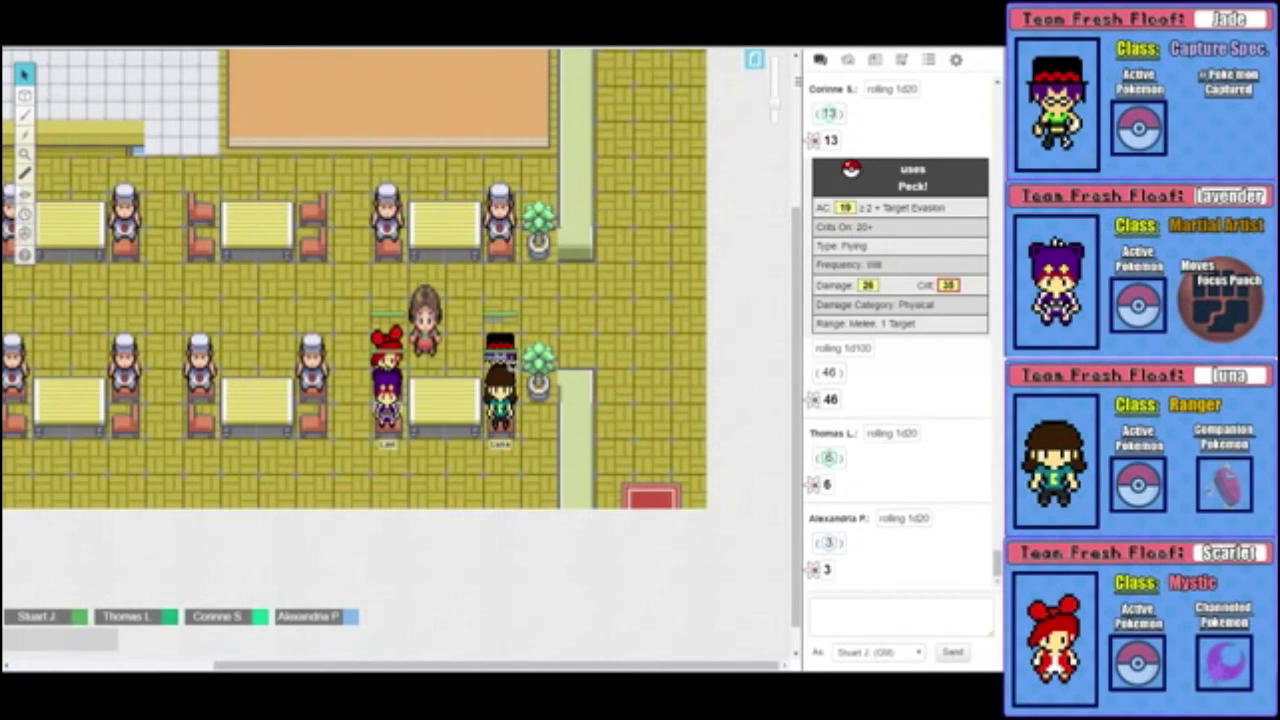
pyautogui.moveTo(496, 666); pyautogui.dragTo(353, 666)
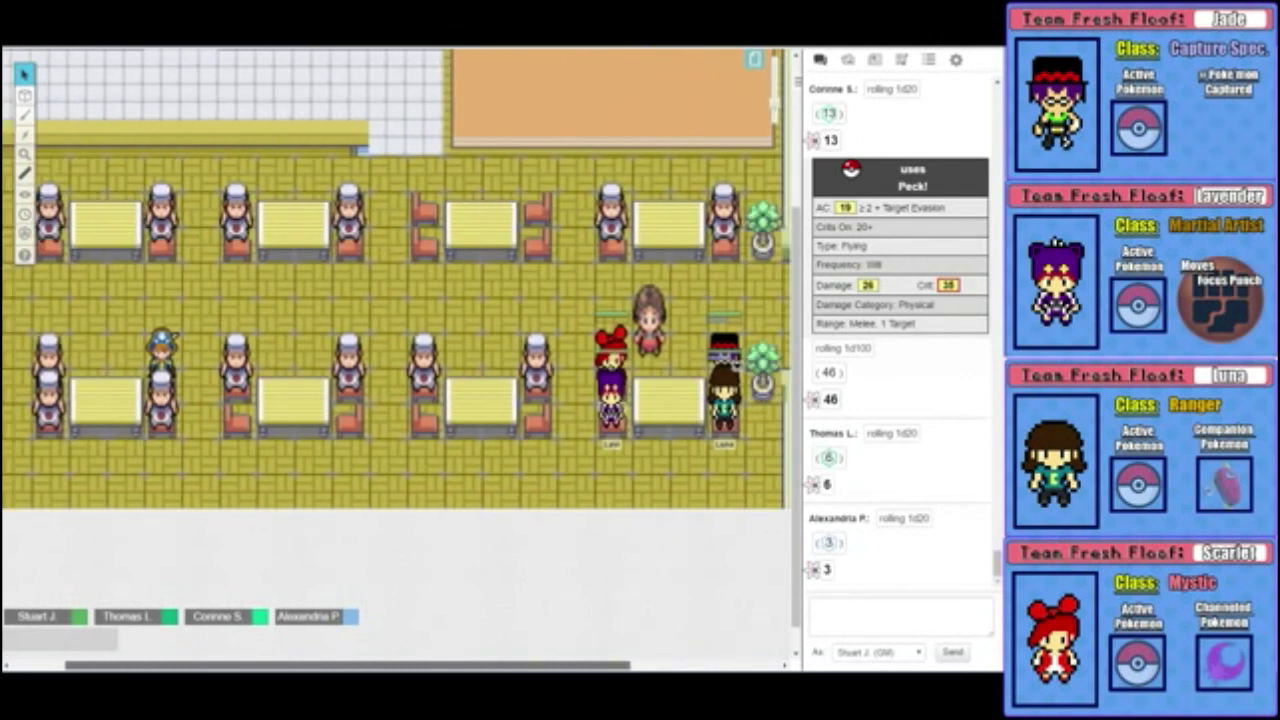